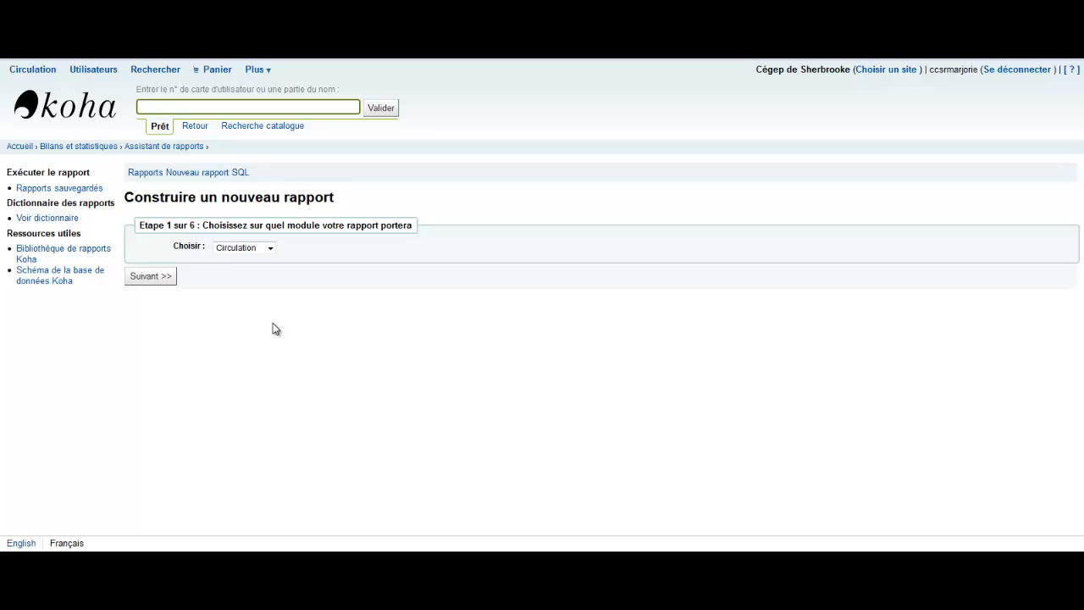
# Step: Base the new report on the Catalogage module, keep the Tabulaire report type, and proceed to the column selection
pyautogui.click(240, 250)
pyautogui.click(238, 271)
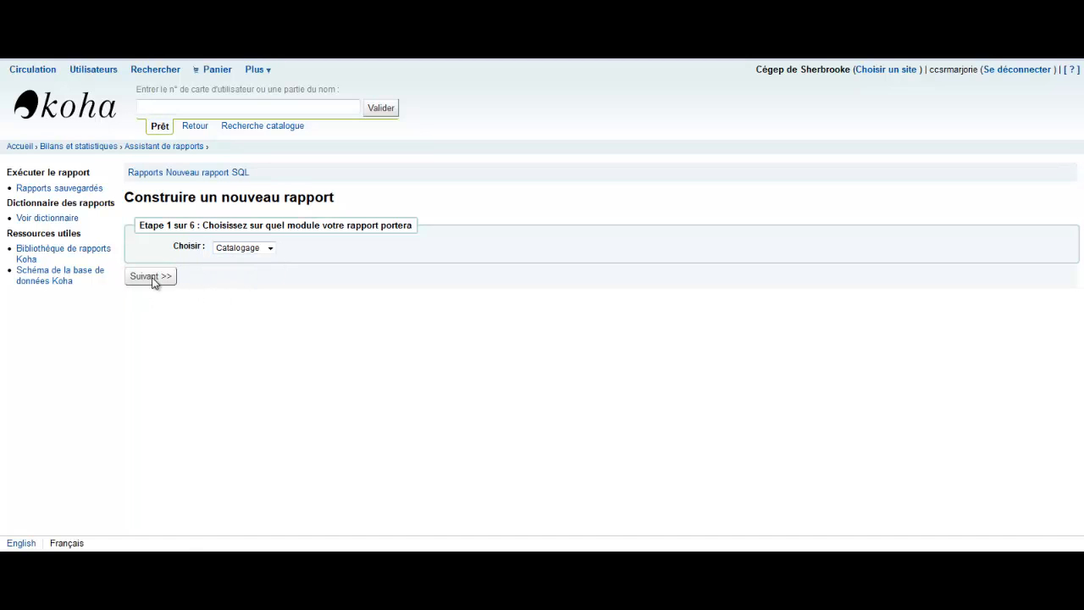
pyautogui.click(152, 276)
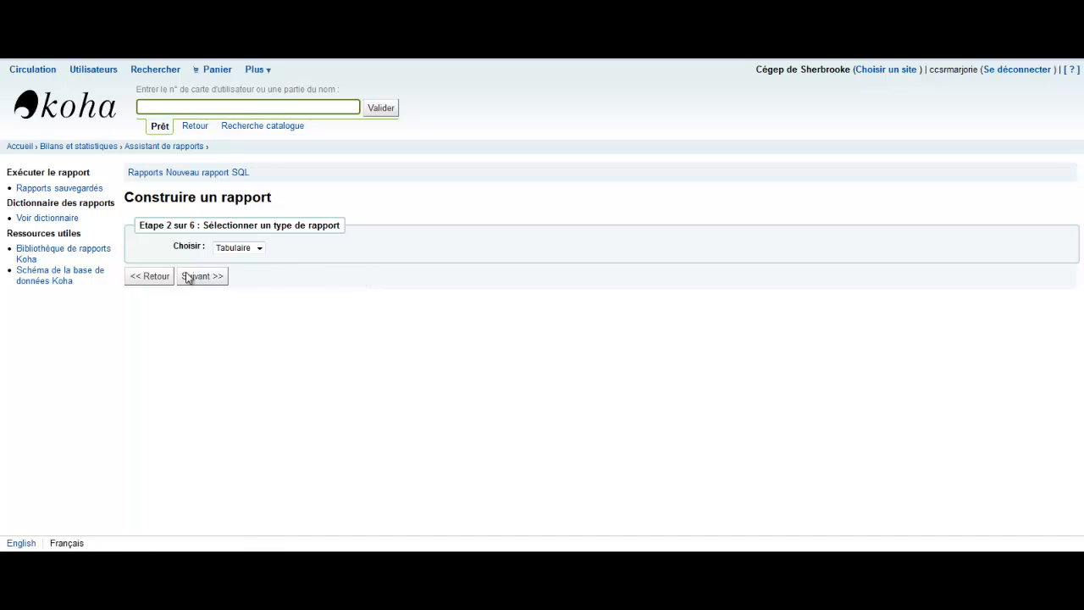
pyautogui.click(194, 276)
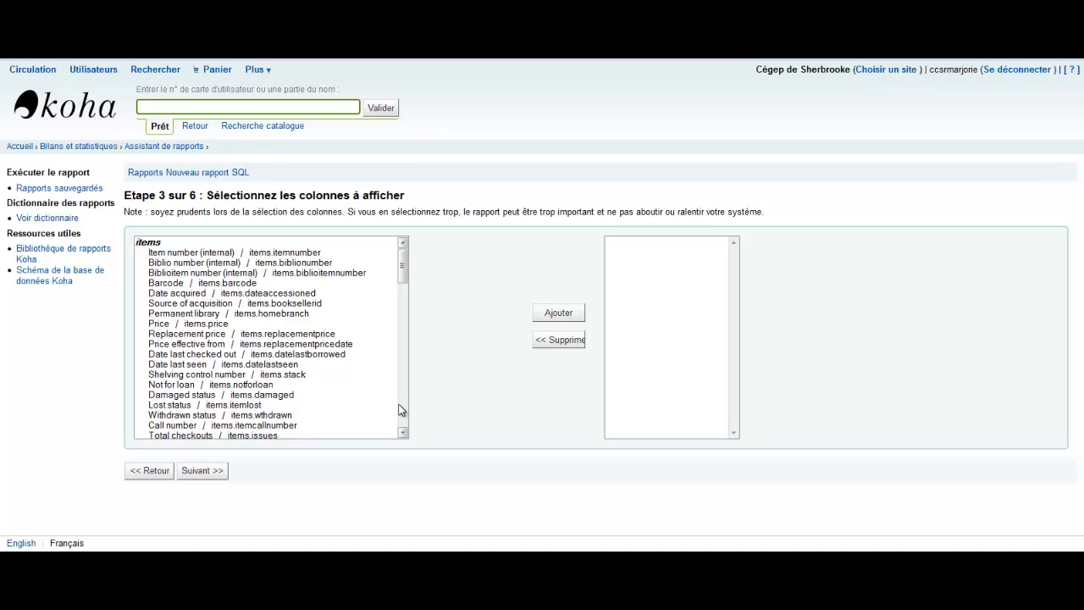
# Step: Add the Biblio number (internal) column, items.biblionumber, to the report
pyautogui.click(200, 263)
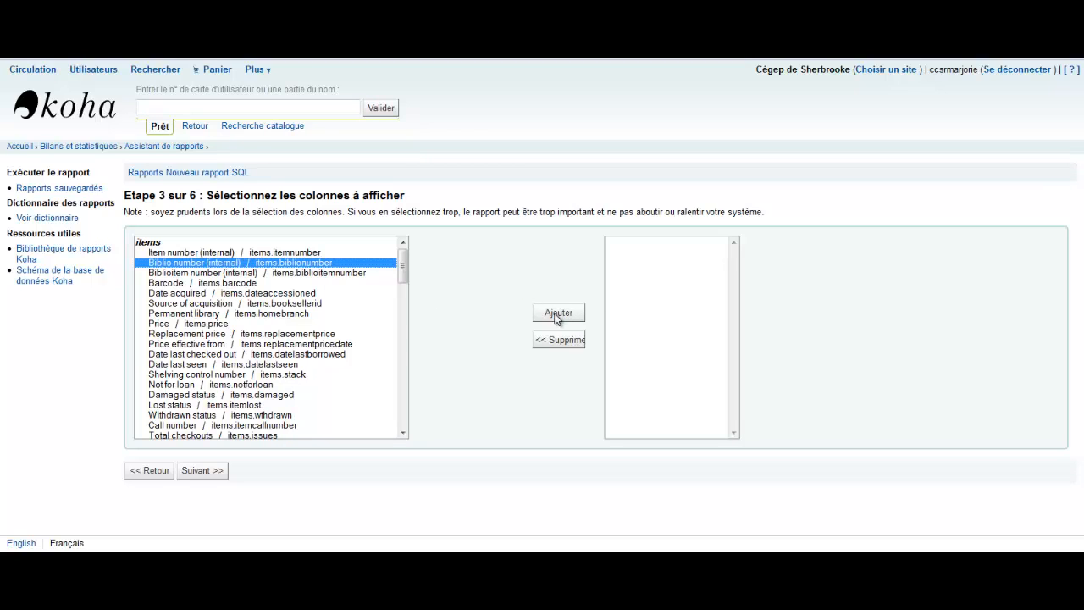
pyautogui.click(558, 315)
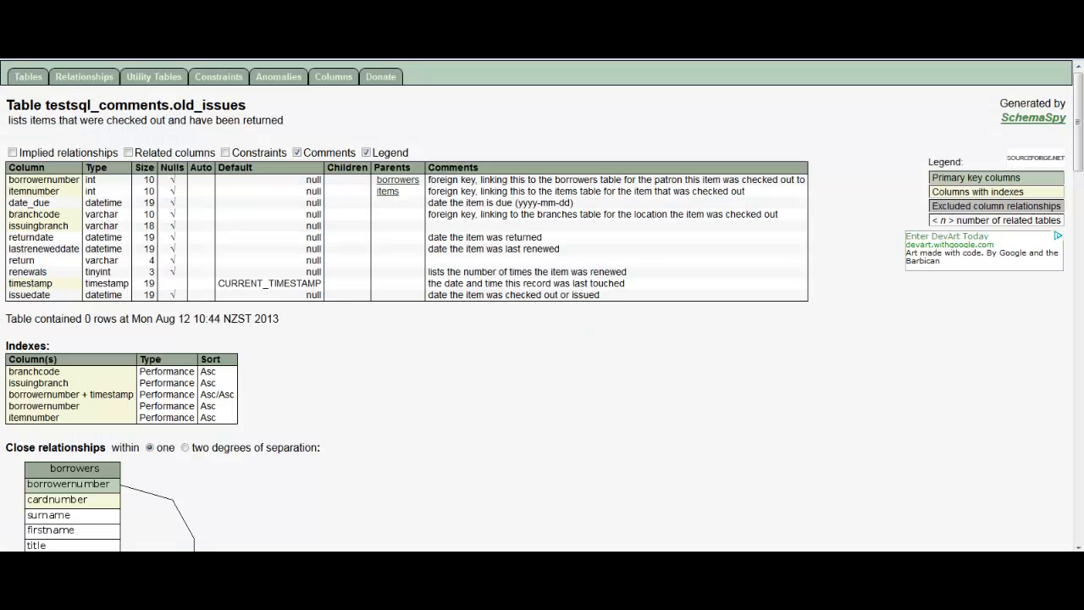
# Step: Go to Bilans et statistiques in the library system and open the Koha database schema from there
pyautogui.click(28, 76)
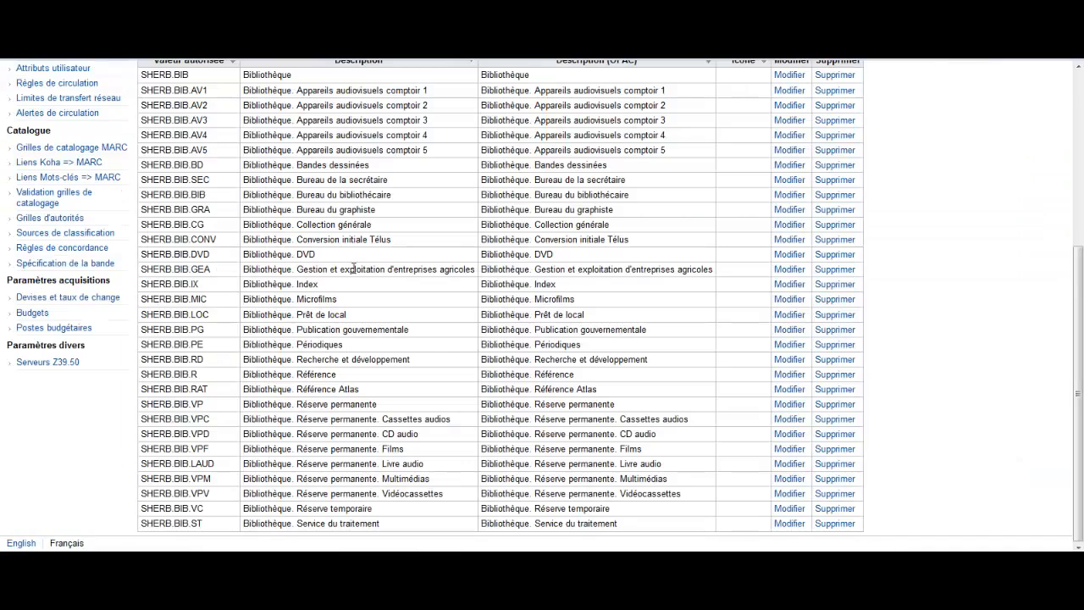
pyautogui.scroll(3, 265, 75)
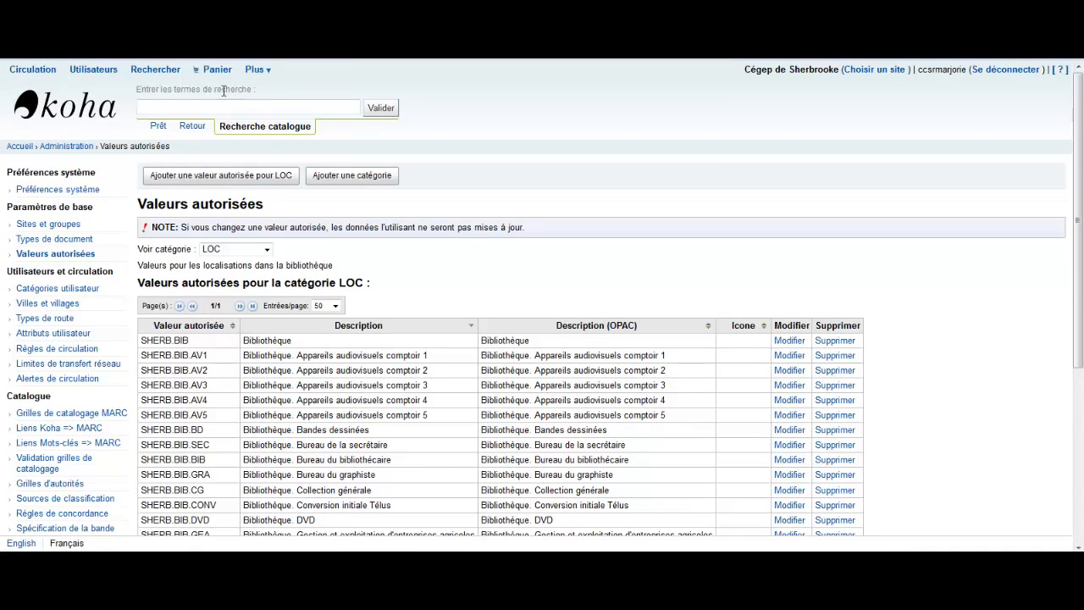
pyautogui.click(258, 69)
pyautogui.click(303, 194)
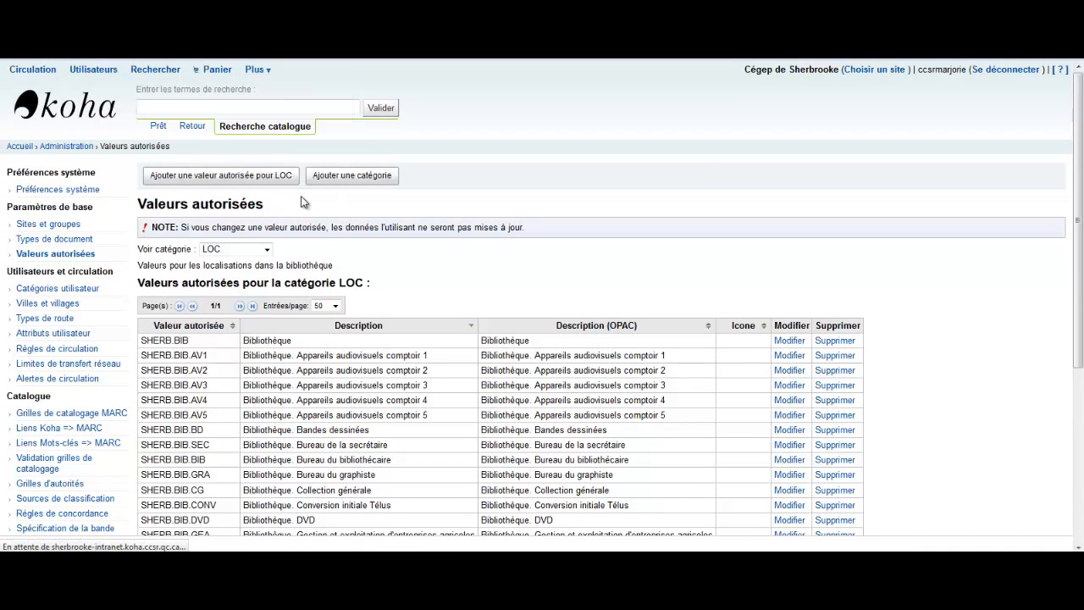
pyautogui.click(258, 69)
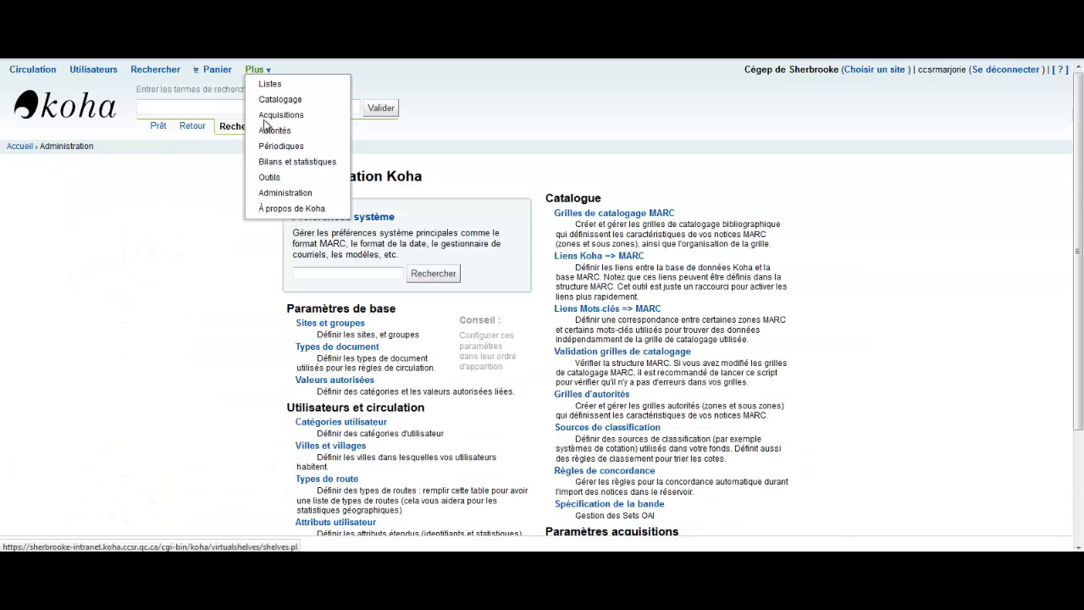
pyautogui.click(296, 160)
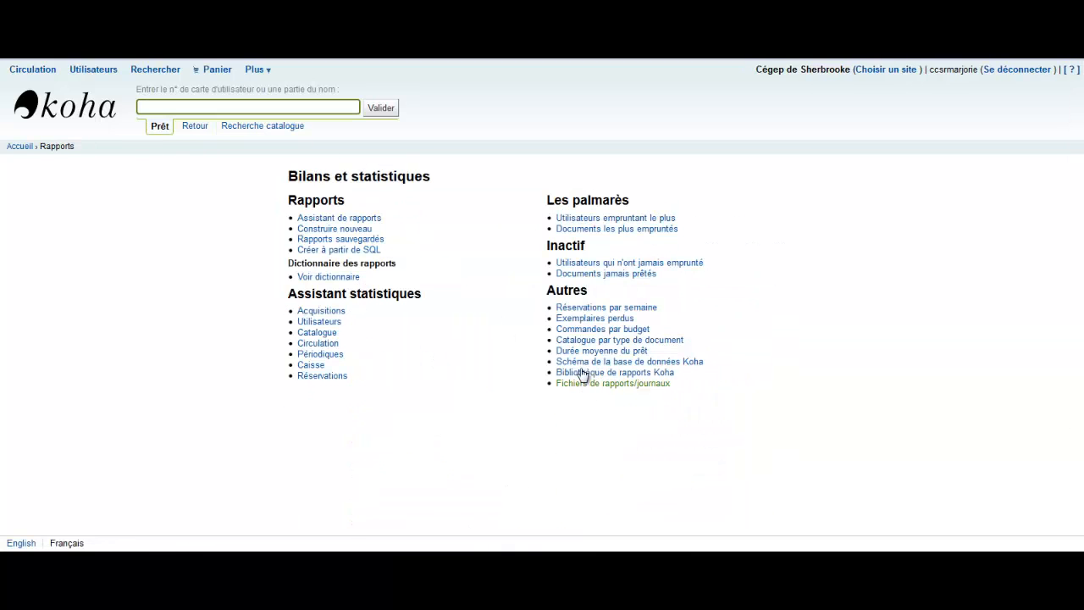
pyautogui.click(580, 364)
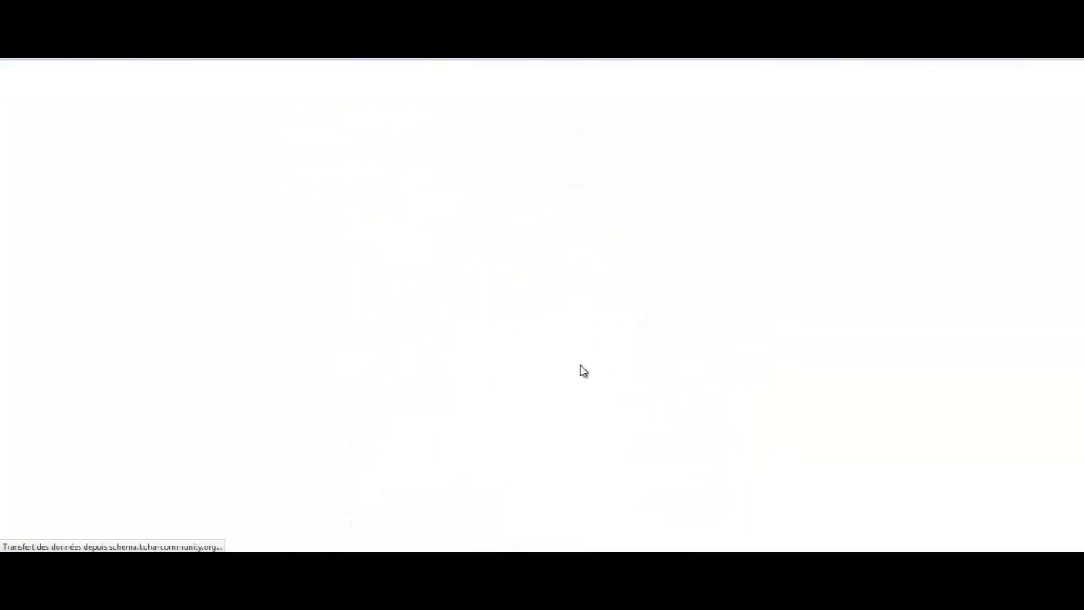
# Step: Open the items table in the database schema, examine its column descriptions, especially biblionumber and dateaccessioned, and return to the report's column selection
pyautogui.scroll(-10, 191, 374)
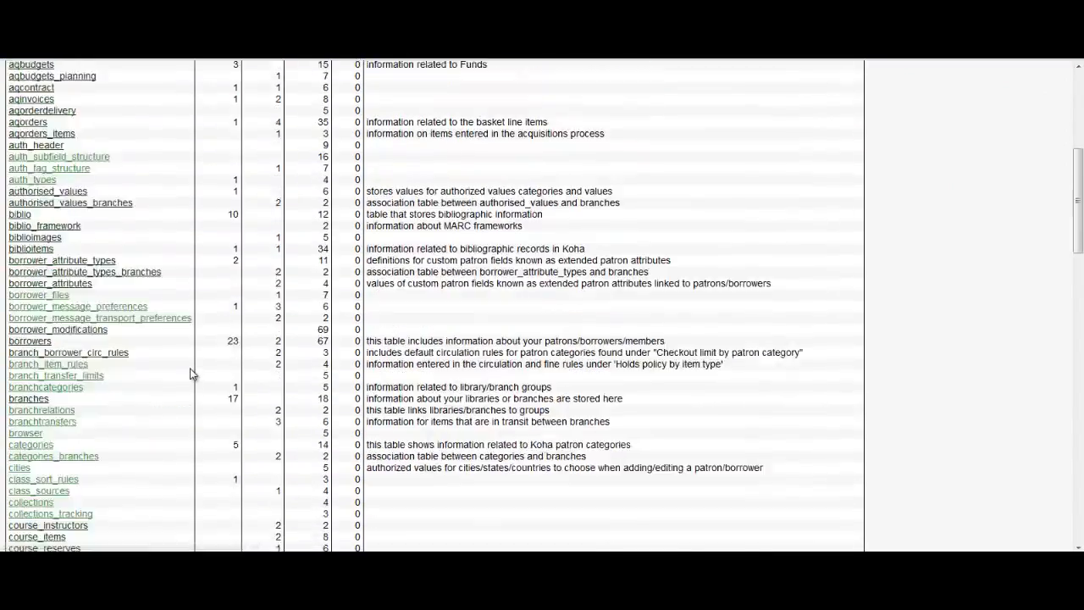
pyautogui.scroll(-3, 192, 374)
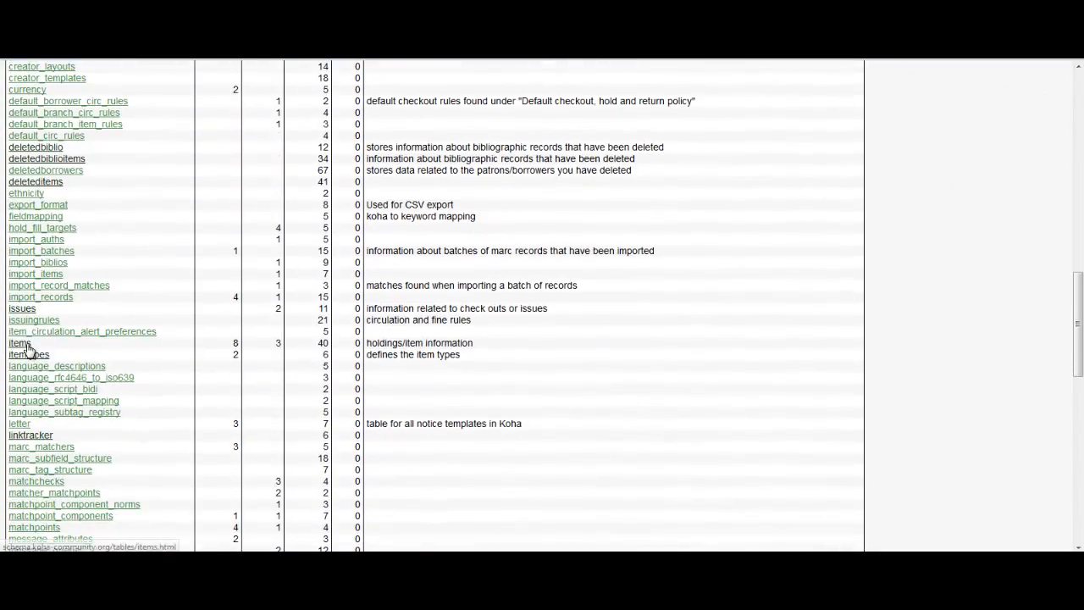
pyautogui.click(18, 342)
pyautogui.scroll(-4, 27, 340)
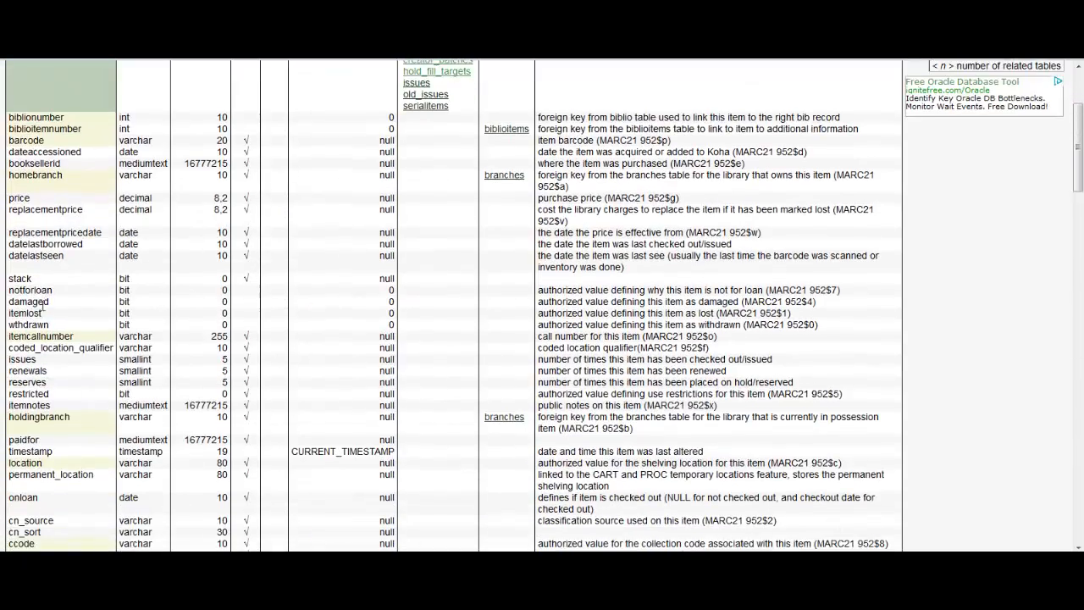
pyautogui.scroll(-1, 55, 421)
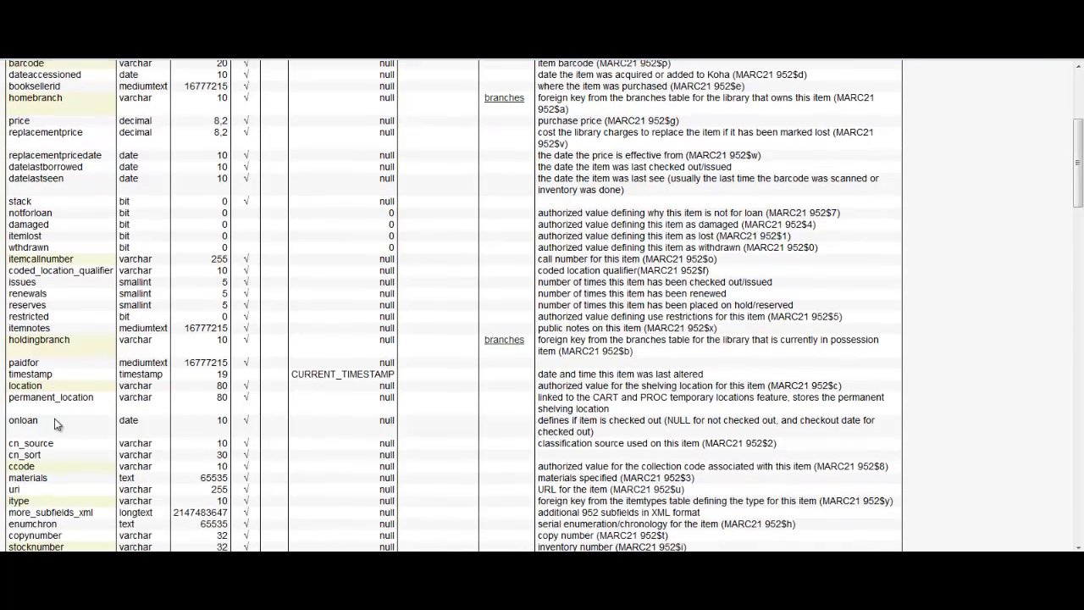
pyautogui.scroll(3, 56, 424)
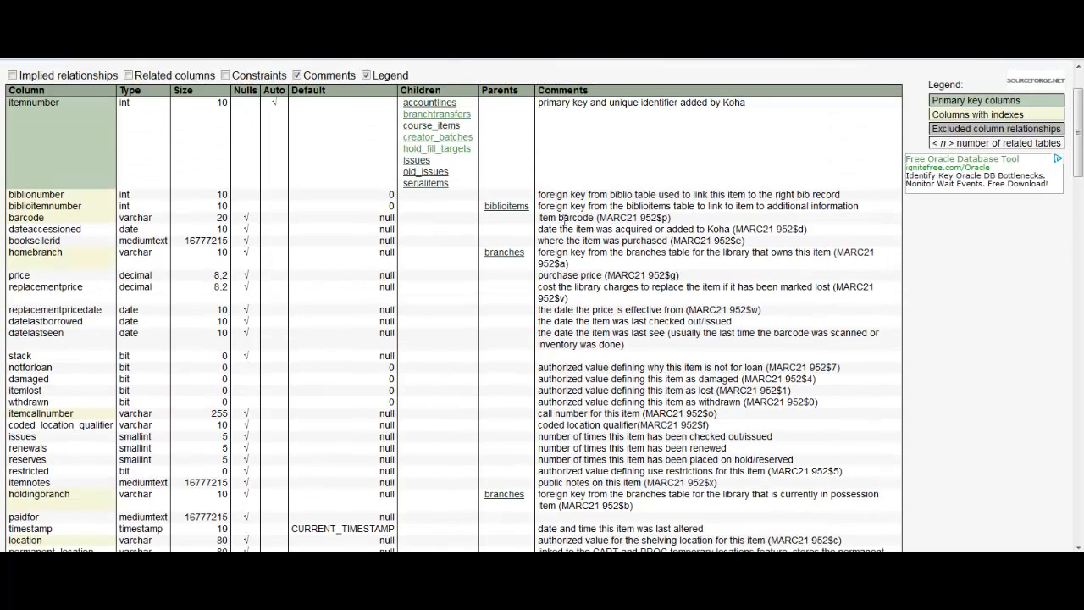
pyautogui.moveTo(546, 195); pyautogui.dragTo(706, 208)
pyautogui.click(694, 229)
pyautogui.hotkey('ctrl', 'Tab')
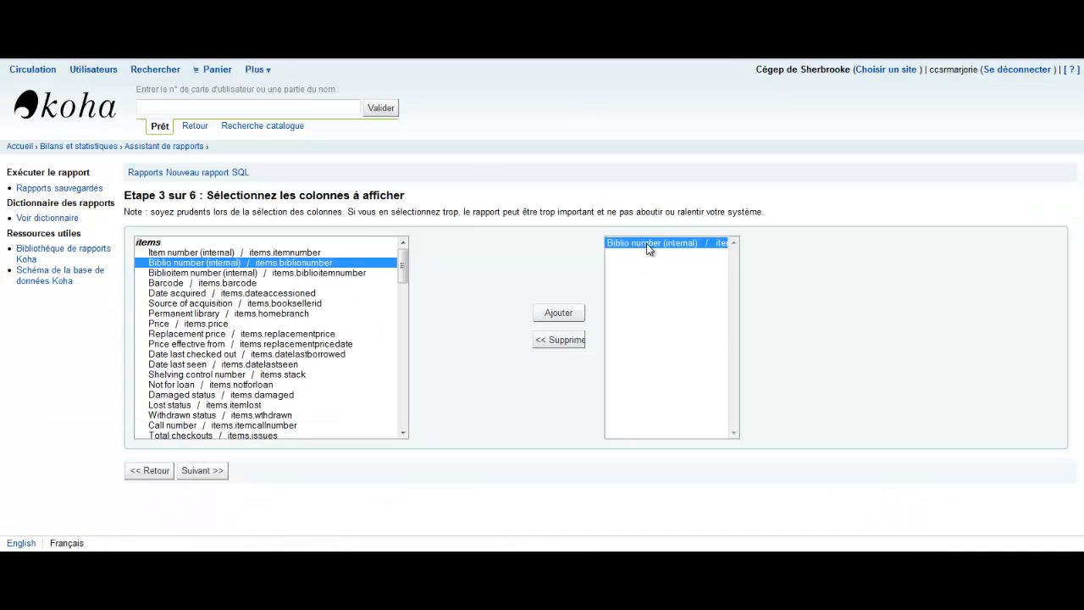
# Step: Add the Shelving location column, items.location, to the report
pyautogui.click(221, 356)
pyautogui.scroll(-5, 222, 362)
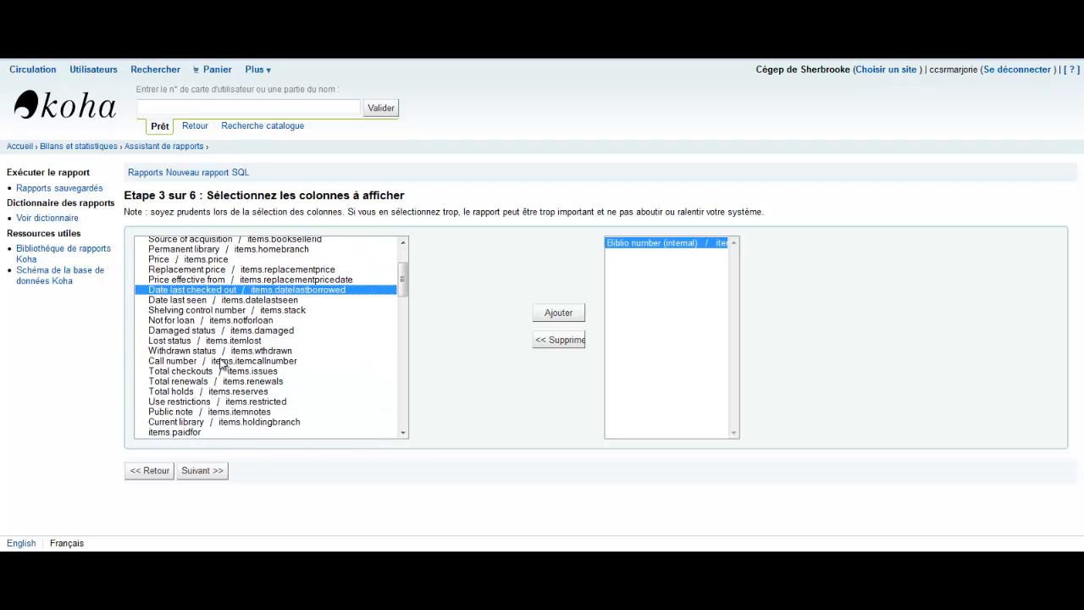
pyautogui.scroll(-2, 220, 363)
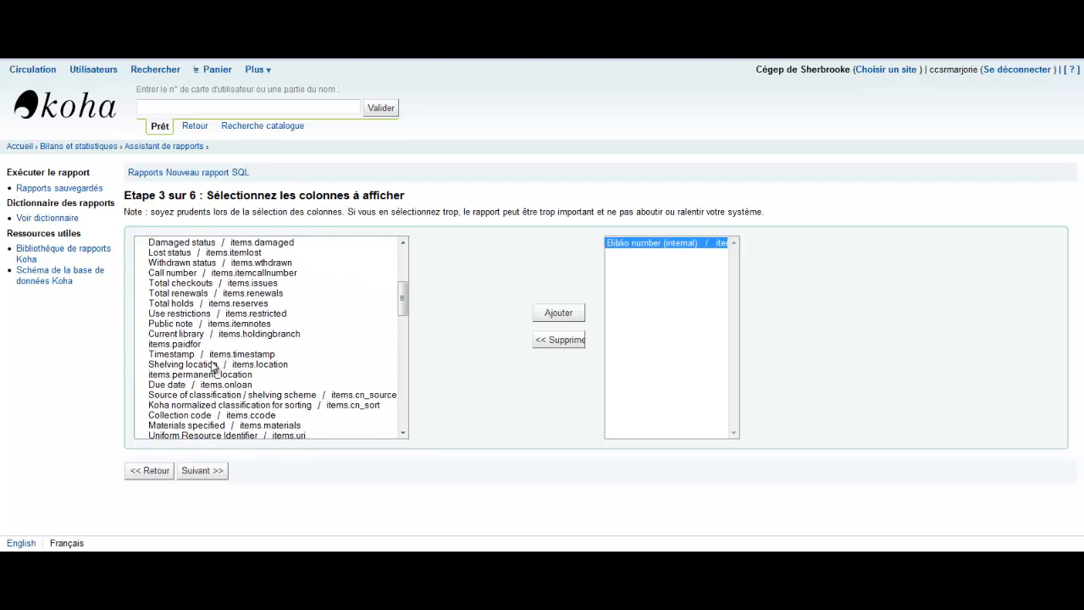
pyautogui.click(210, 366)
pyautogui.click(552, 314)
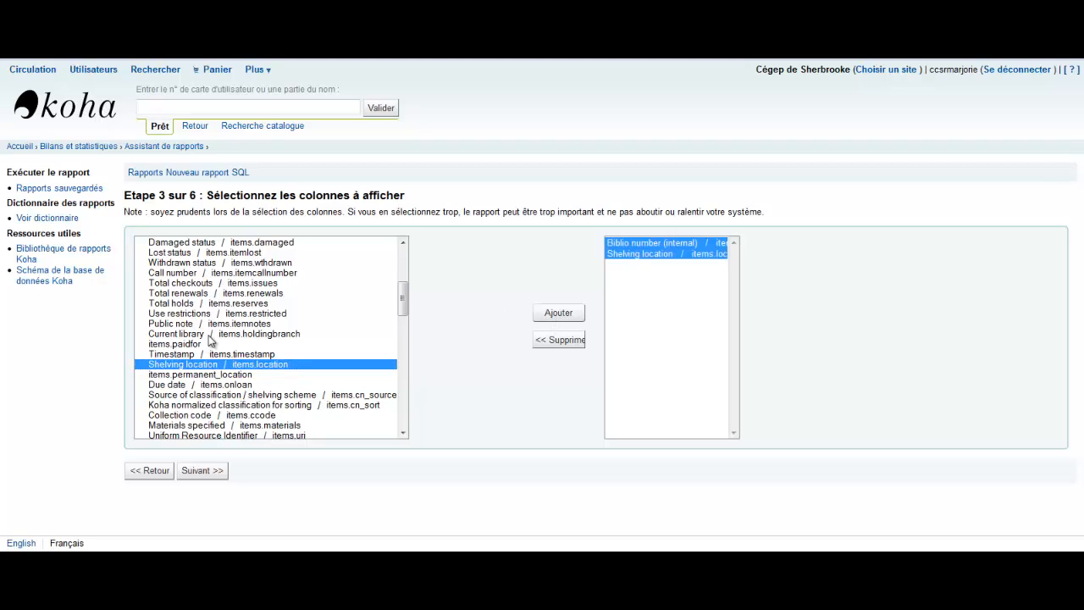
# Step: Add the Koha itemtype (items.itype) and Call number (items.itemcallnumber) columns to the report
pyautogui.scroll(-4, 210, 338)
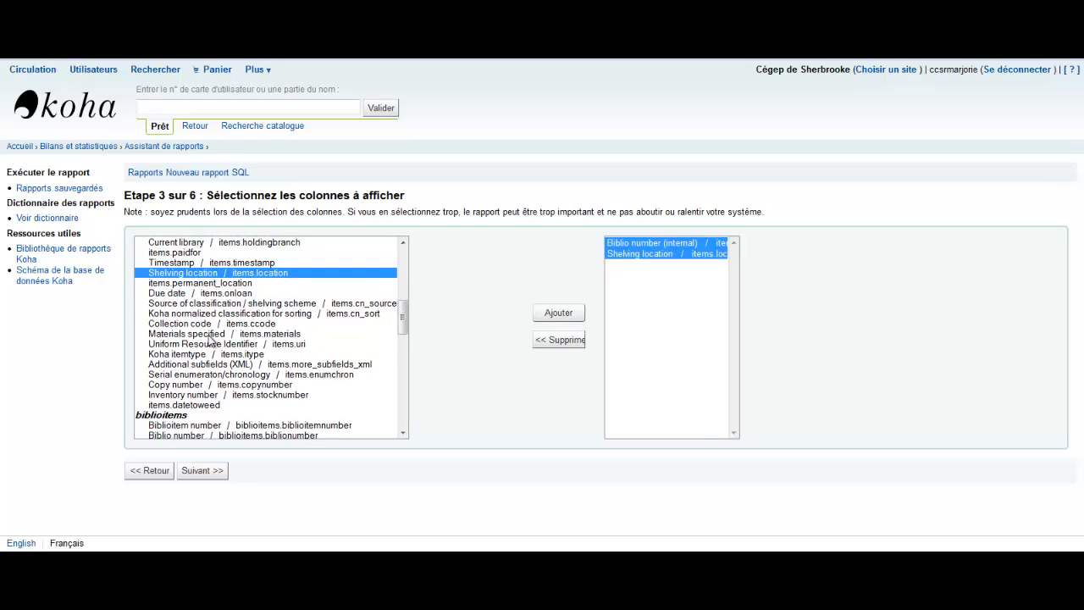
pyautogui.click(178, 324)
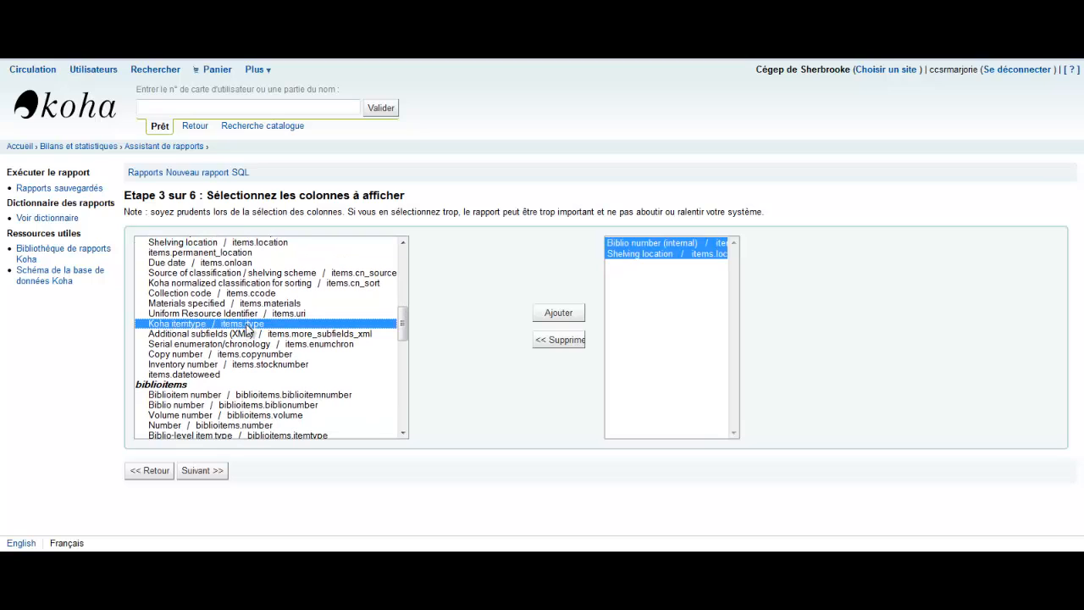
pyautogui.click(562, 318)
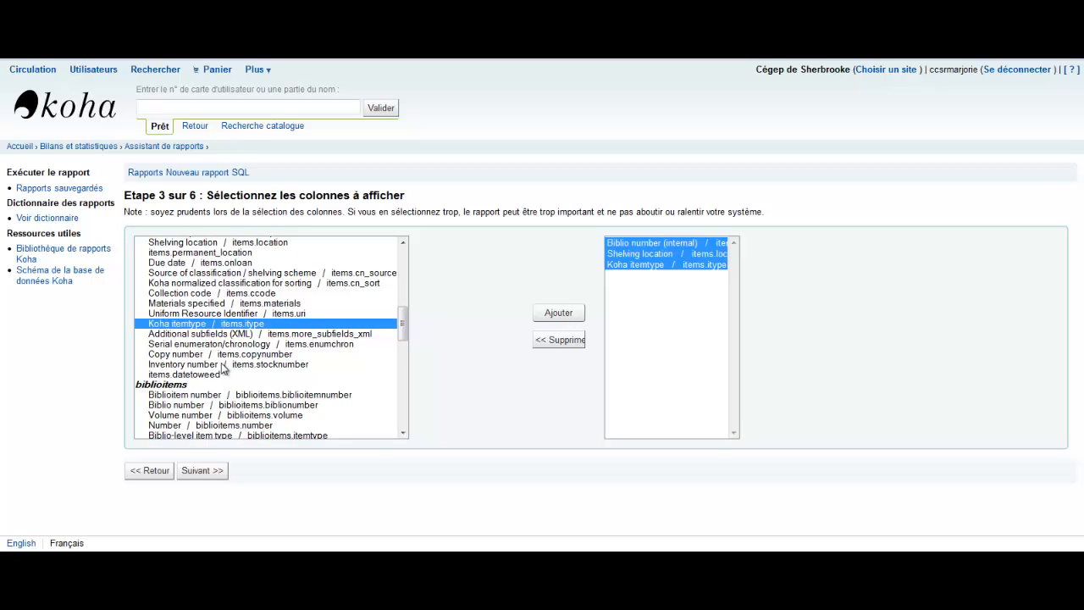
pyautogui.scroll(3, 279, 352)
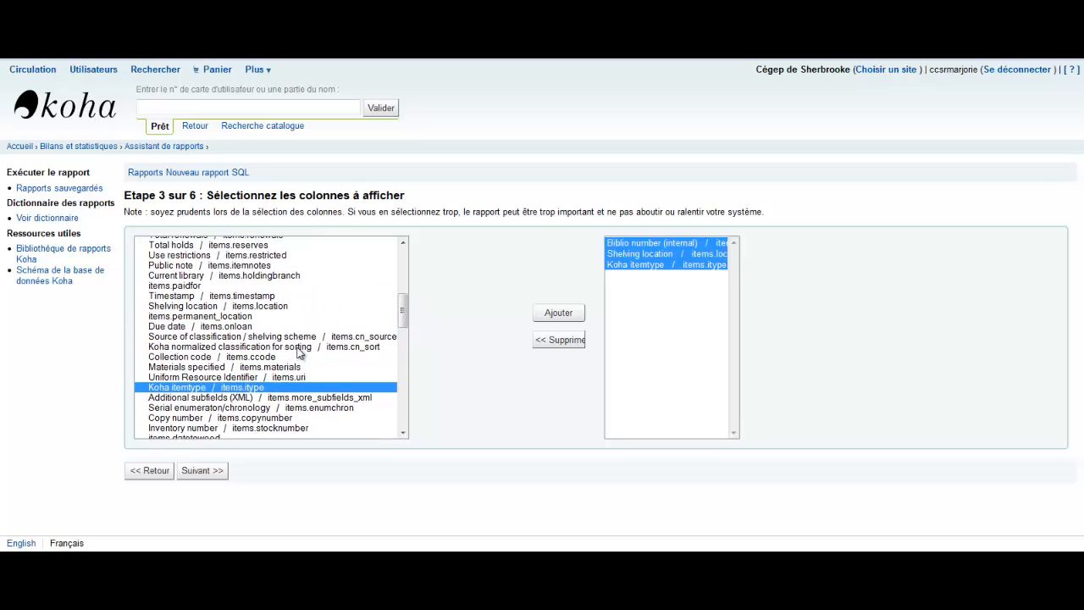
pyautogui.scroll(2, 298, 352)
pyautogui.click(241, 303)
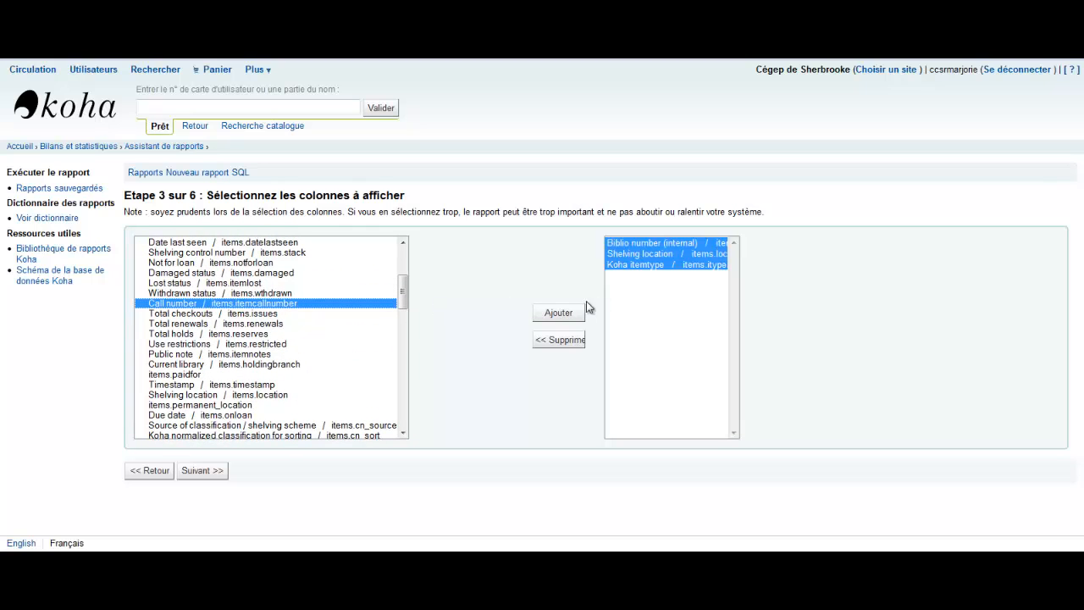
pyautogui.click(574, 313)
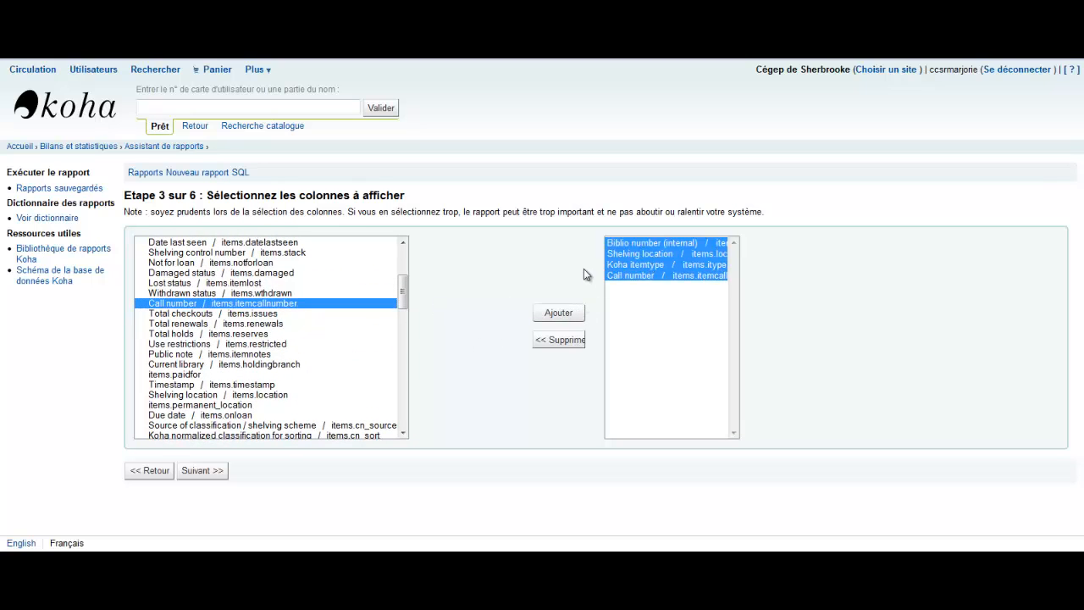
# Step: Add the biblio.title column to the report and proceed to the selection of limiting criteria
pyautogui.moveTo(402, 287); pyautogui.dragTo(403, 415)
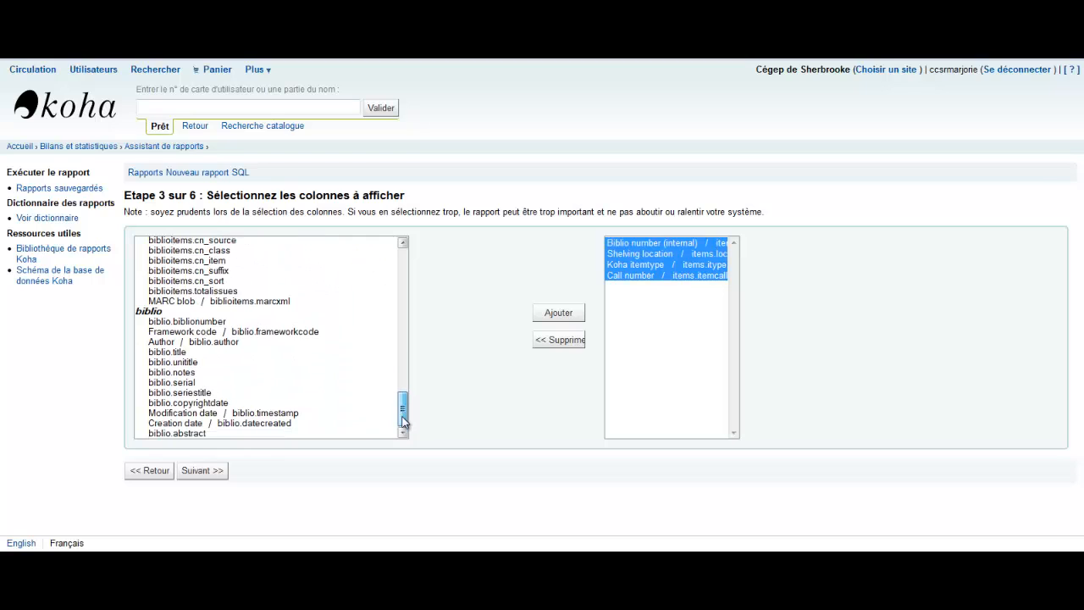
pyautogui.click(164, 352)
pyautogui.click(551, 315)
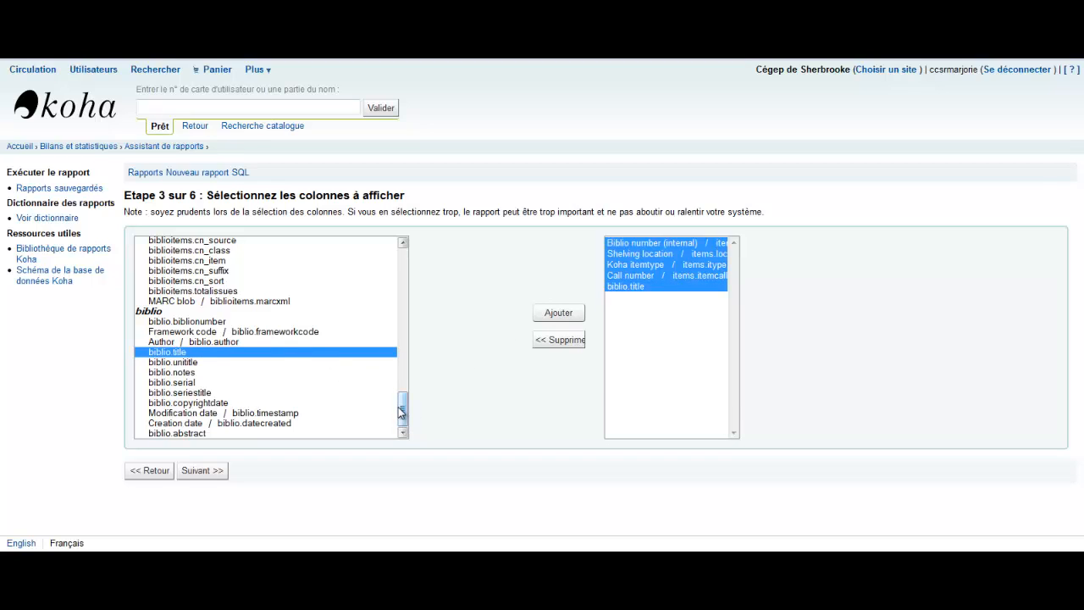
pyautogui.click(194, 471)
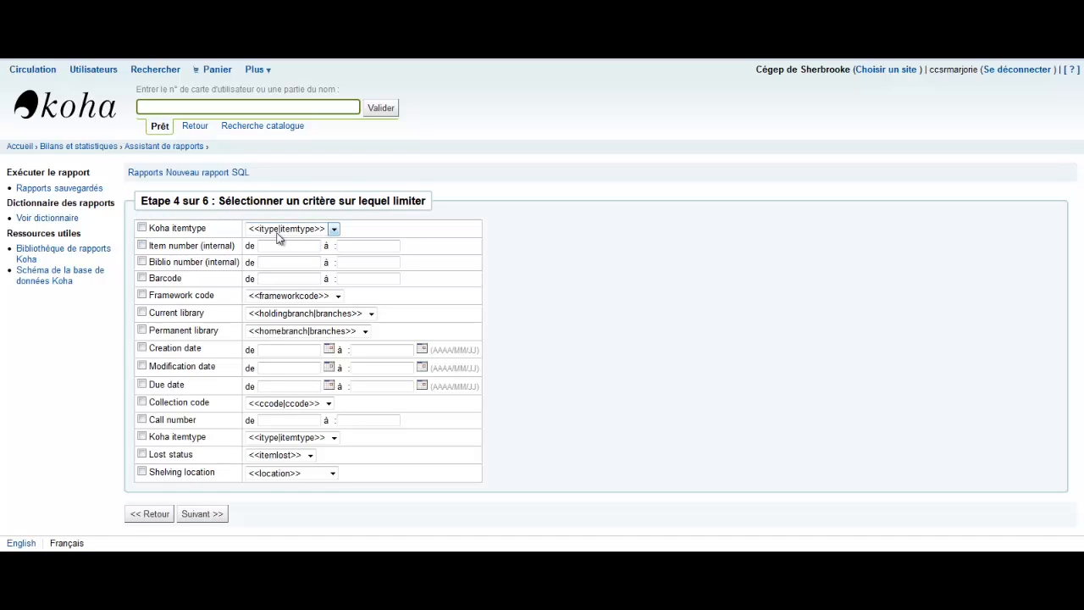
# Step: Enable the first Koha itemtype criterion and look through its item type codes, keeping the <<itype|itemtype>> option
pyautogui.click(142, 229)
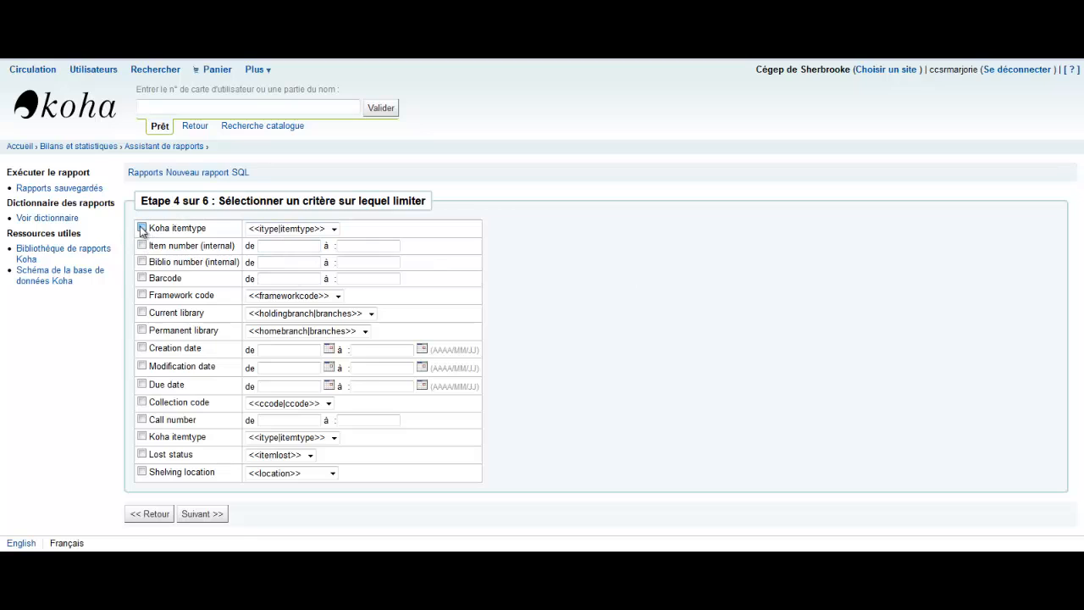
pyautogui.click(274, 230)
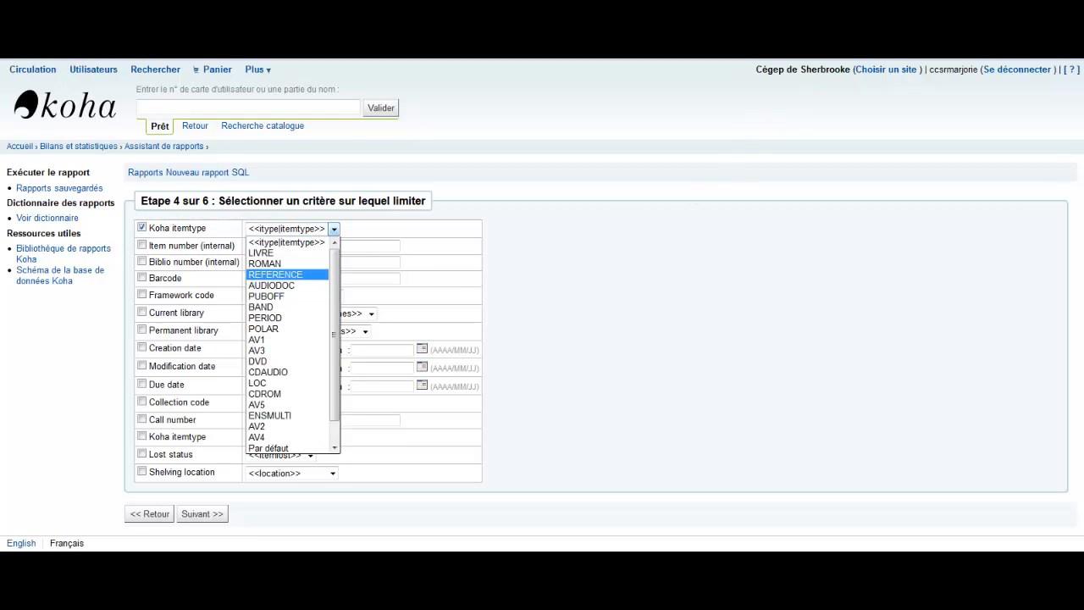
pyautogui.press('Escape')
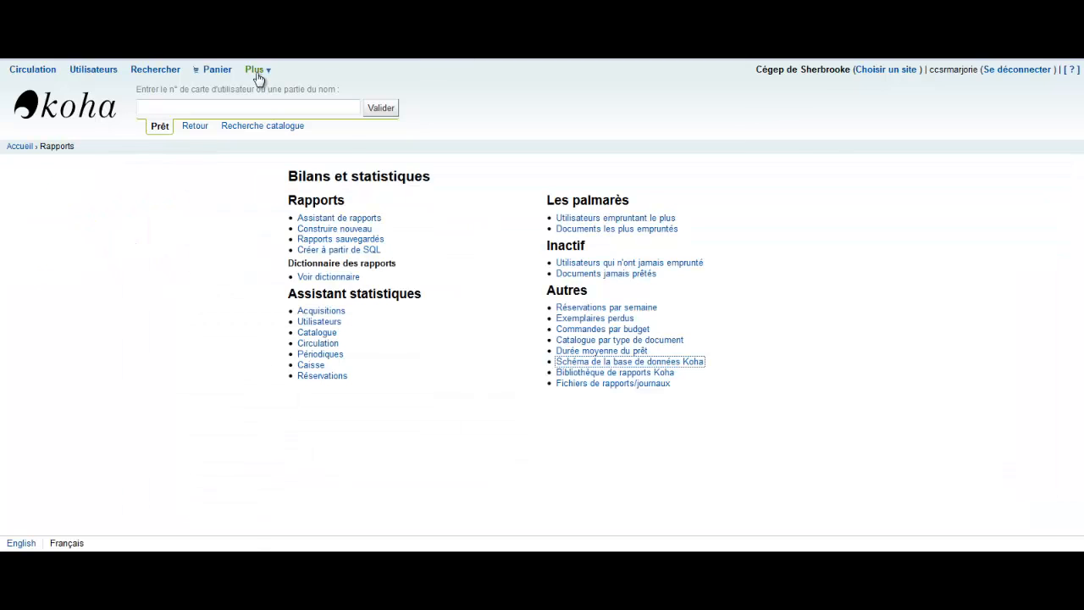
# Step: Open the document types list in Administration, examine what the codes such as AUDIODOC stand for, and return to the report criteria
pyautogui.click(258, 75)
pyautogui.click(277, 197)
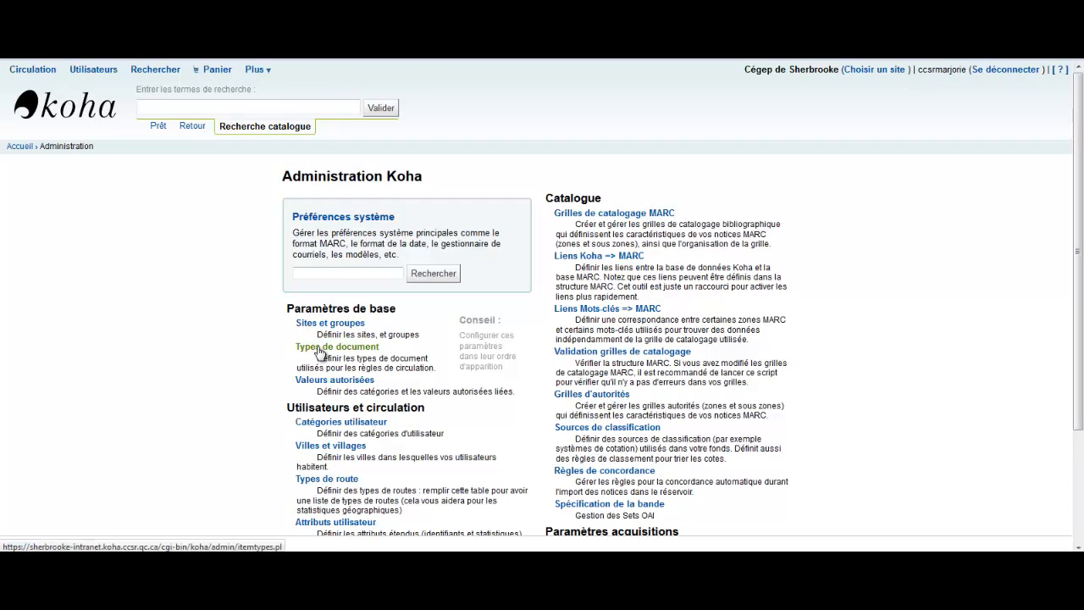
pyautogui.click(320, 349)
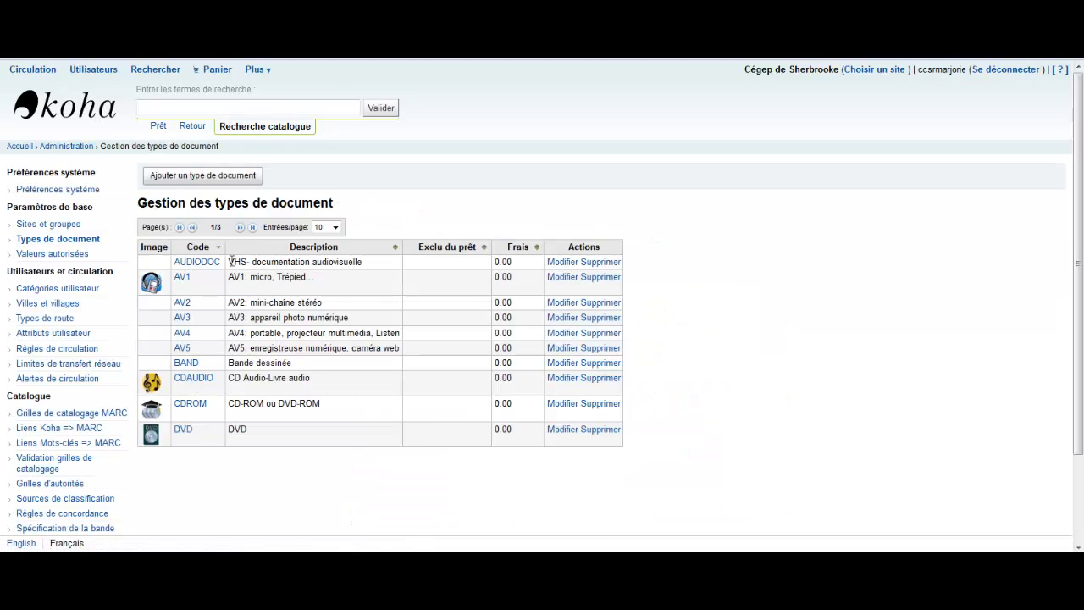
pyautogui.moveTo(227, 262); pyautogui.dragTo(306, 262)
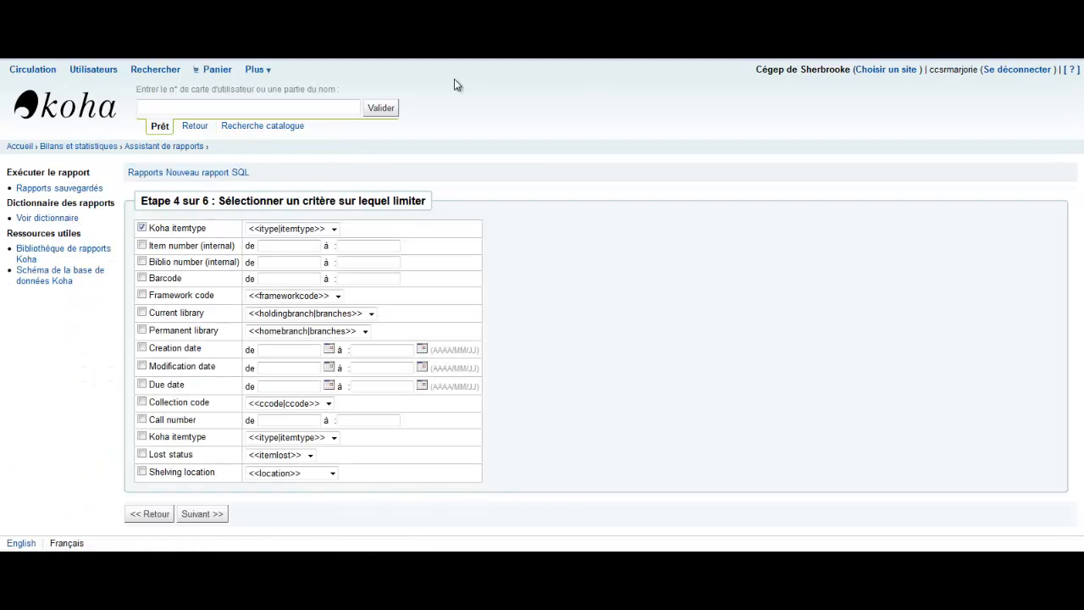
# Step: Limit the first Koha itemtype criterion to AUDIODOC and enable the Shelving location criterion
pyautogui.click(286, 230)
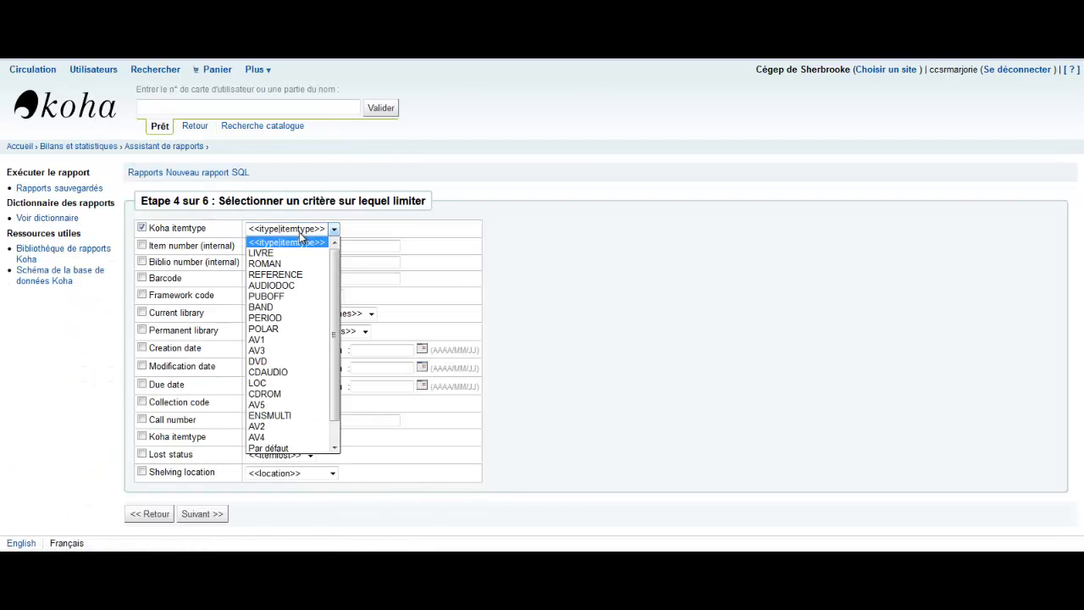
pyautogui.click(277, 274)
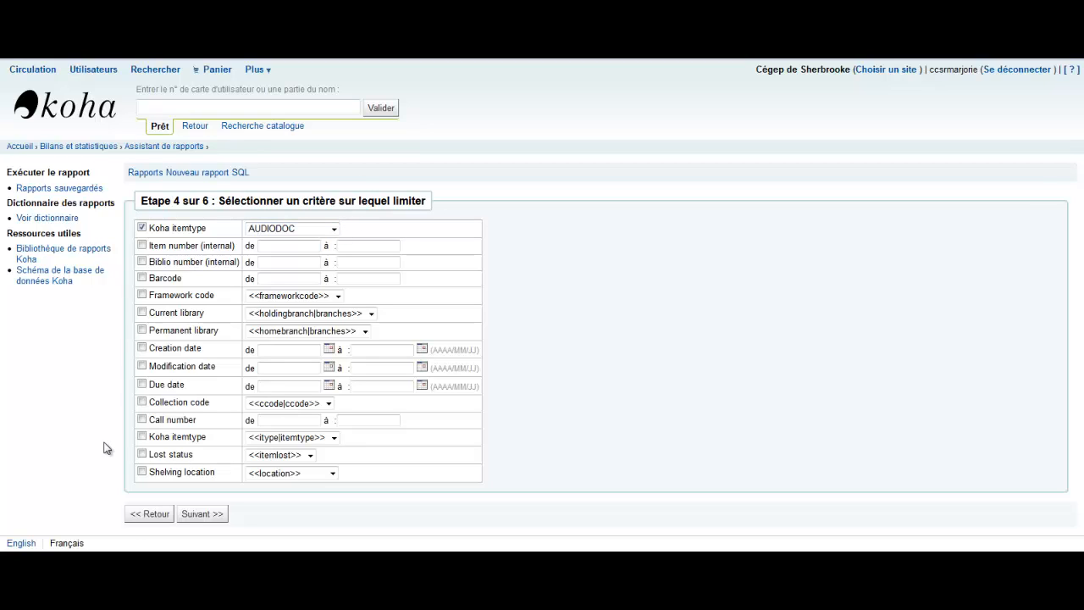
pyautogui.click(142, 472)
pyautogui.click(282, 477)
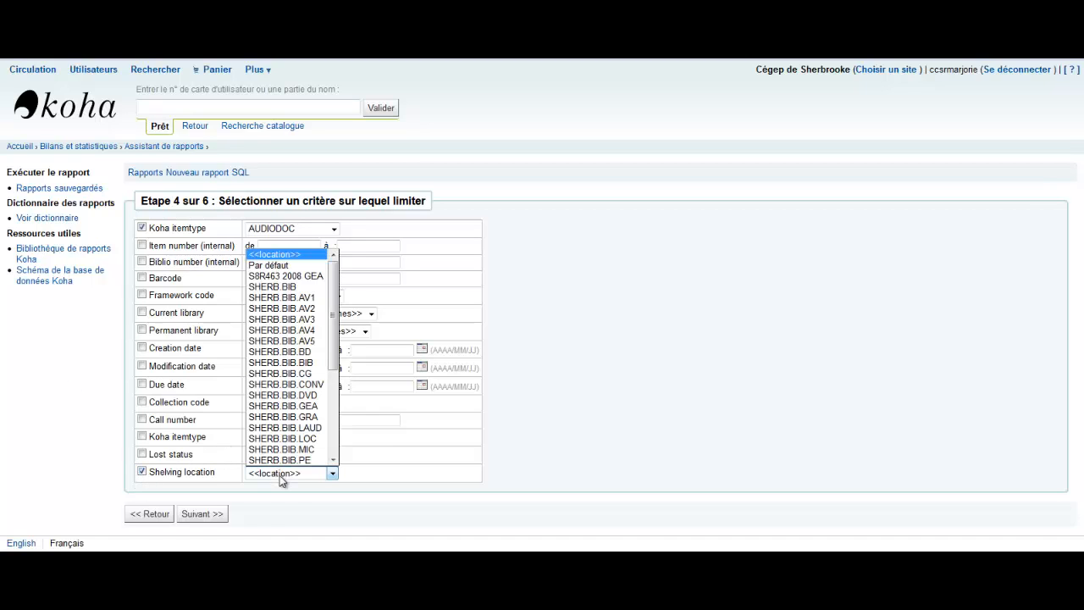
pyautogui.click(694, 244)
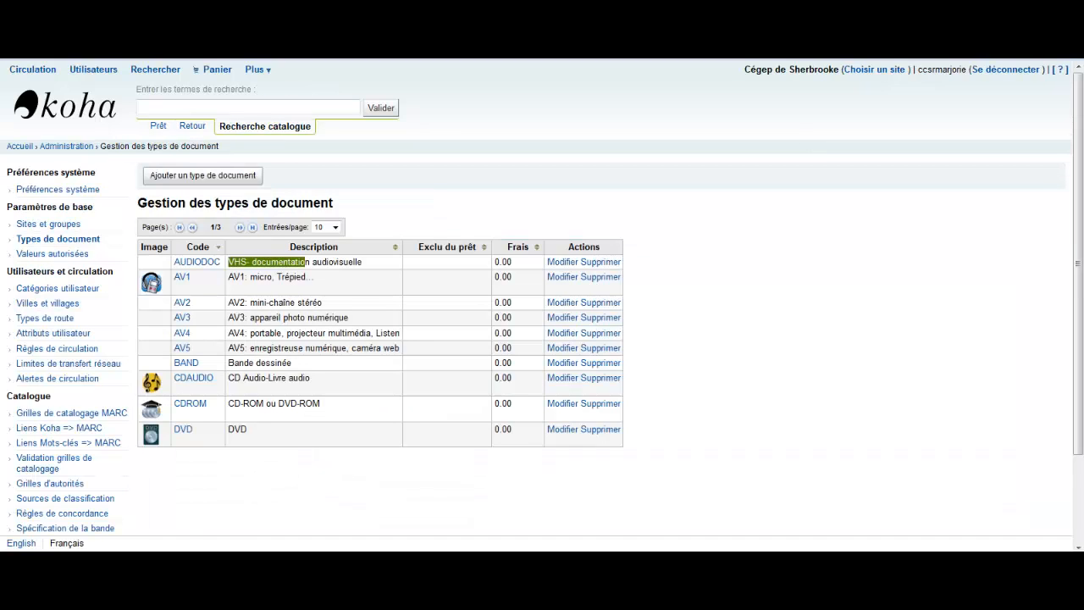
# Step: Open the authorised values in Administration and examine what the shelving location codes of the LOC category stand for
pyautogui.click(67, 254)
pyautogui.click(266, 249)
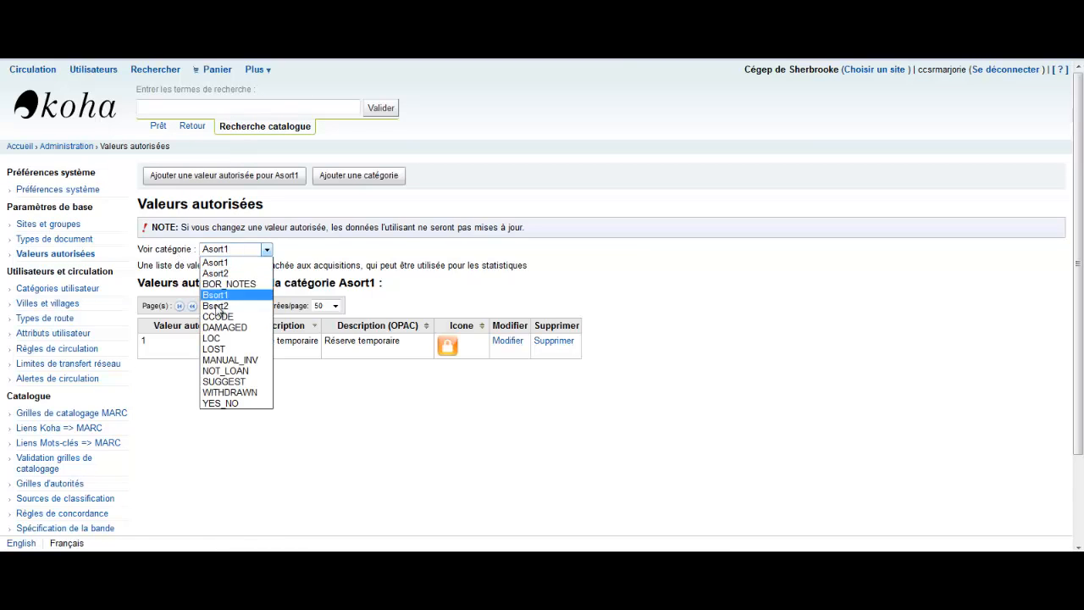
pyautogui.click(212, 339)
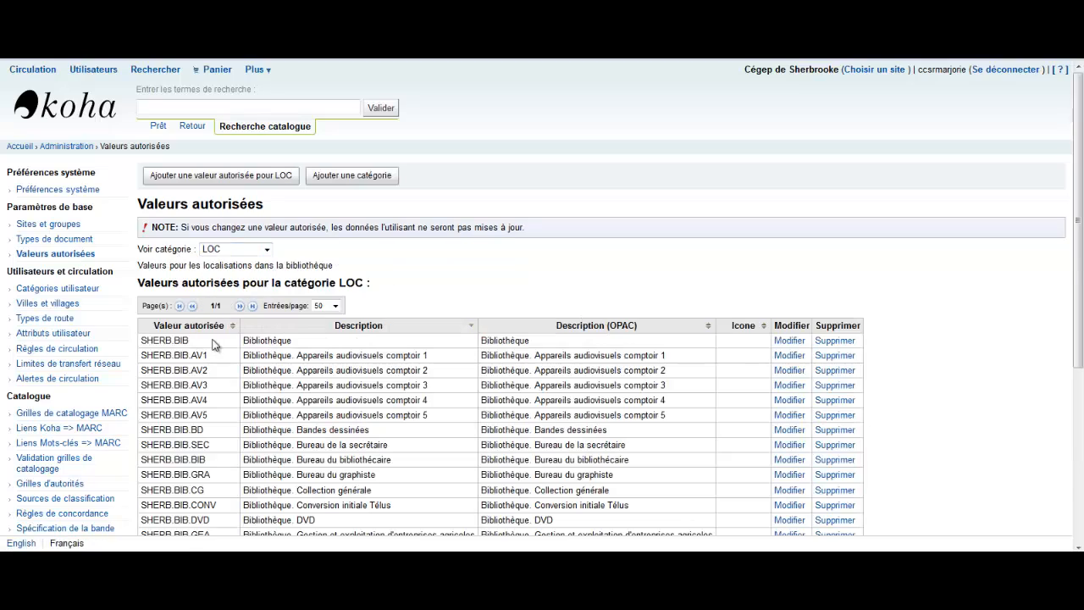
pyautogui.scroll(-5, 221, 343)
pyautogui.scroll(3, 220, 385)
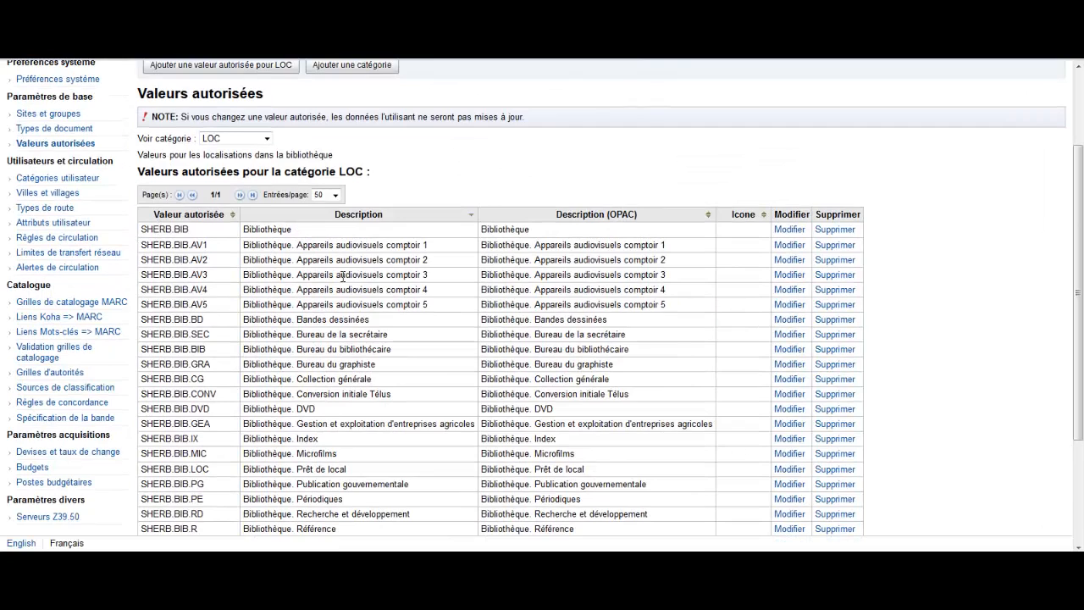
pyautogui.scroll(-3, 307, 334)
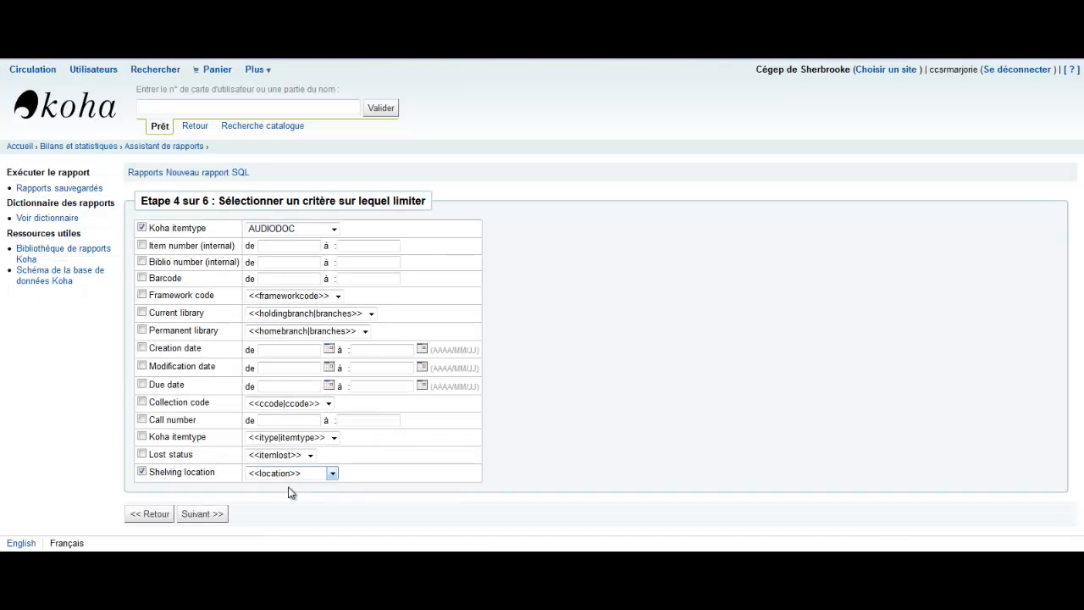
# Step: Back in the report criteria, limit the Shelving location to SHERB.BIB.VPC and proceed to the column totals
pyautogui.click(288, 477)
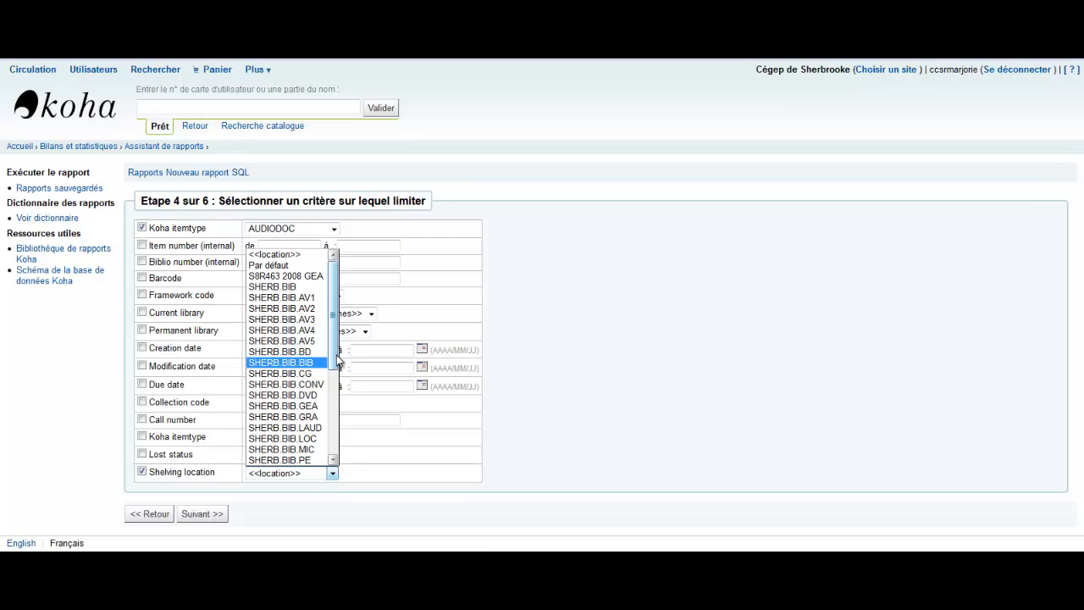
pyautogui.moveTo(339, 362); pyautogui.dragTo(338, 474)
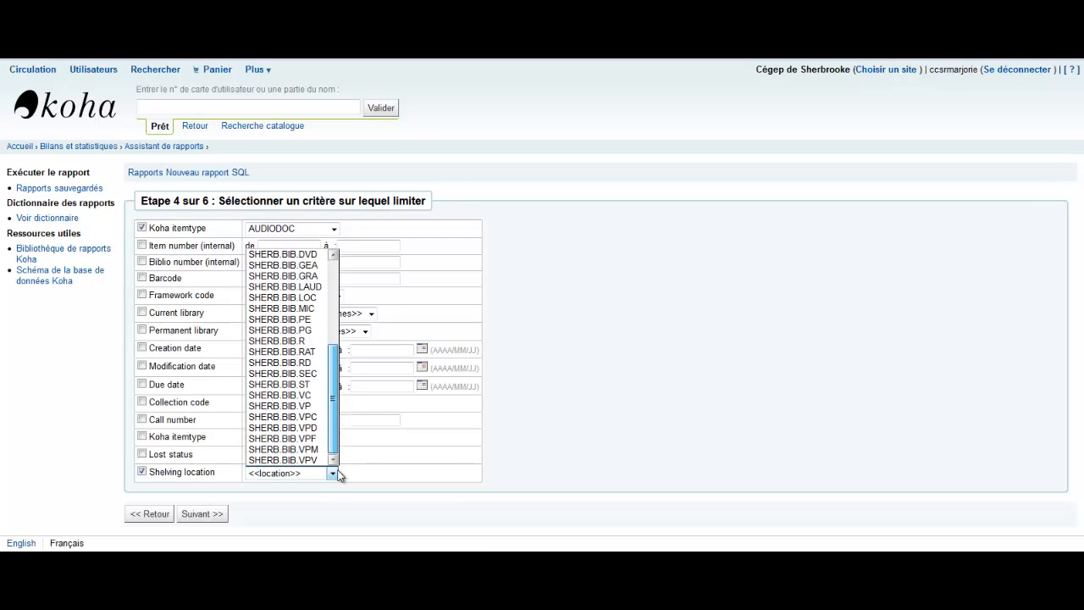
pyautogui.click(305, 418)
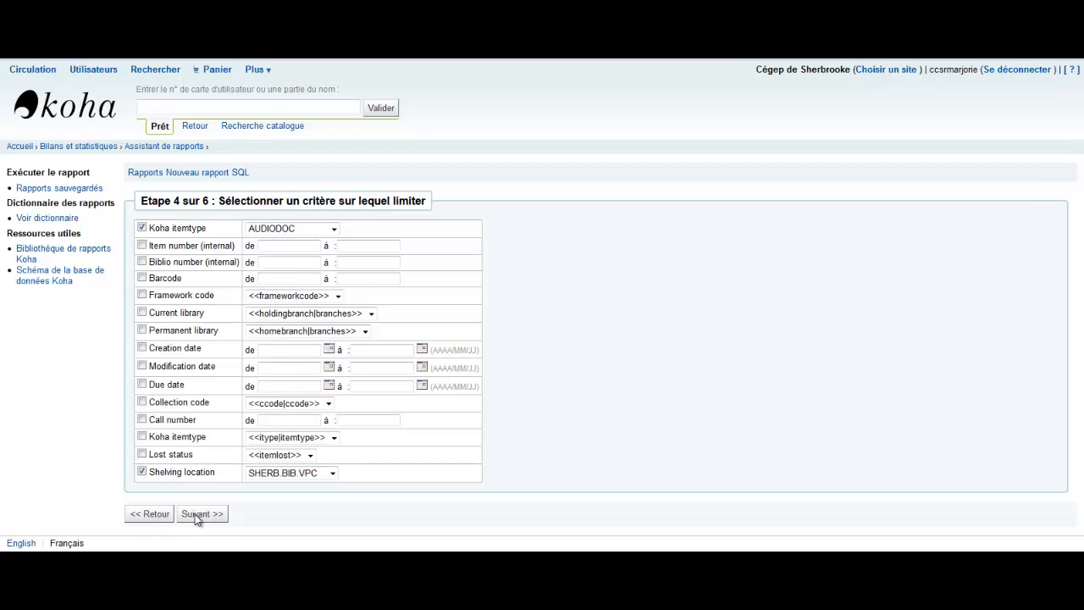
pyautogui.click(198, 514)
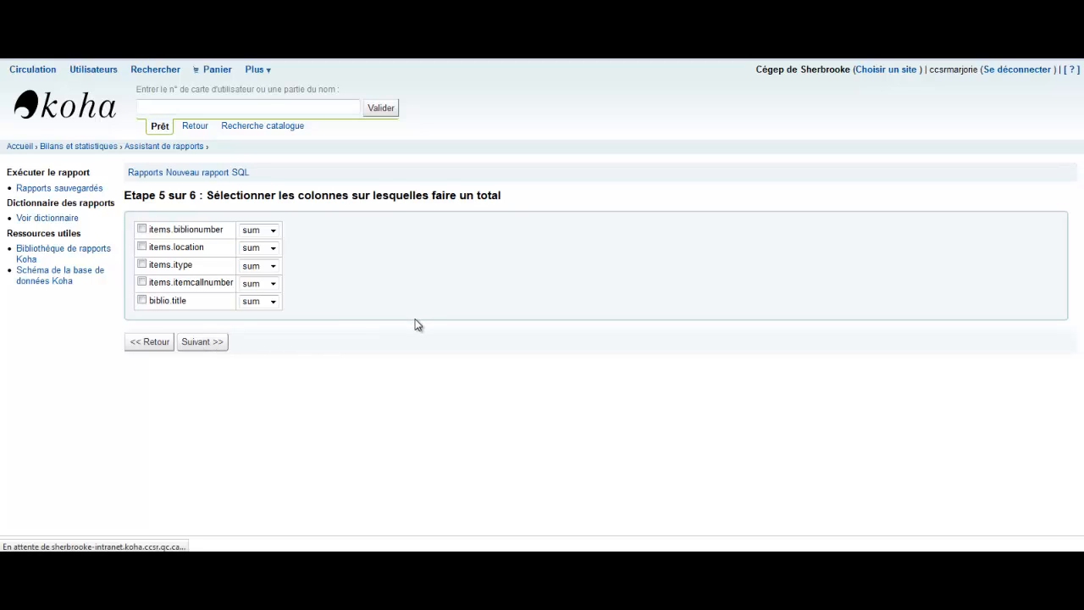
# Step: Leave the totals unset, sort the report by items.itemcallnumber in ascending order, and finish the wizard
pyautogui.click(142, 283)
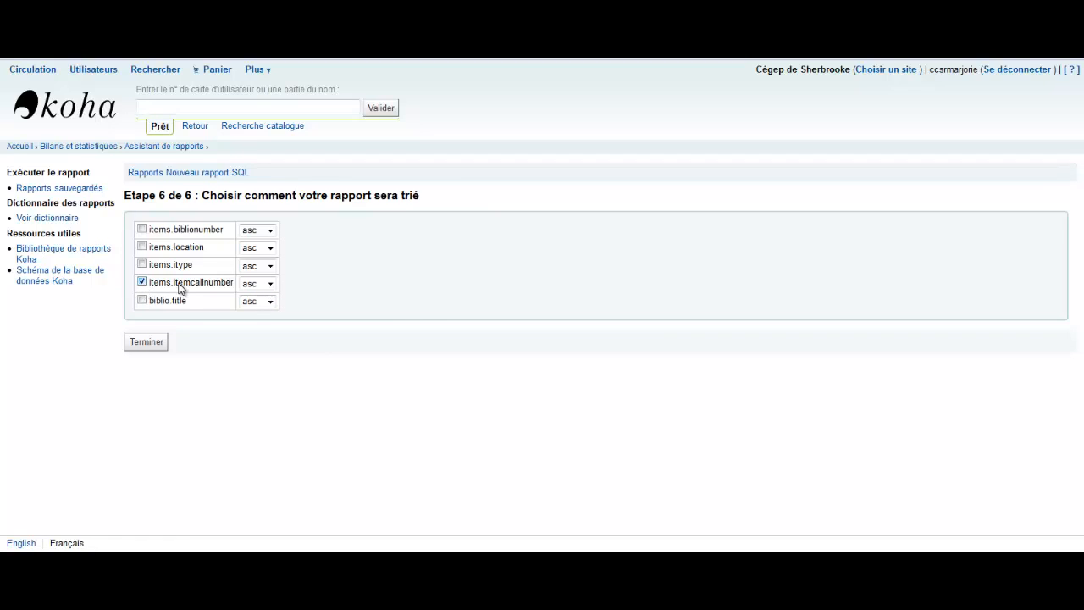
pyautogui.click(258, 286)
pyautogui.click(256, 293)
pyautogui.click(148, 343)
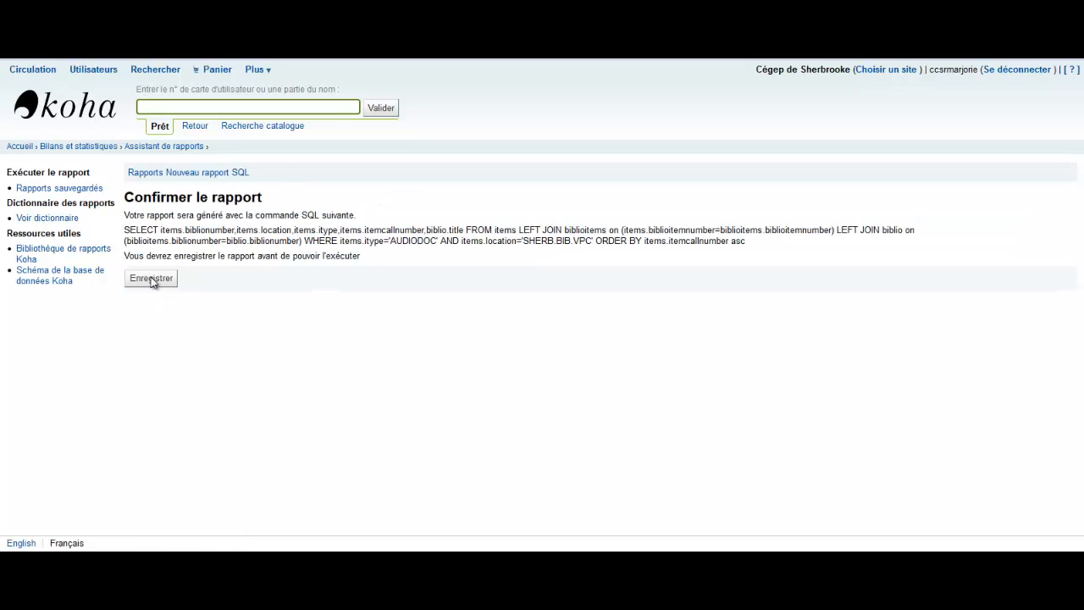
# Step: Save the generated report under the name "test" without notes and run it
pyautogui.click(153, 281)
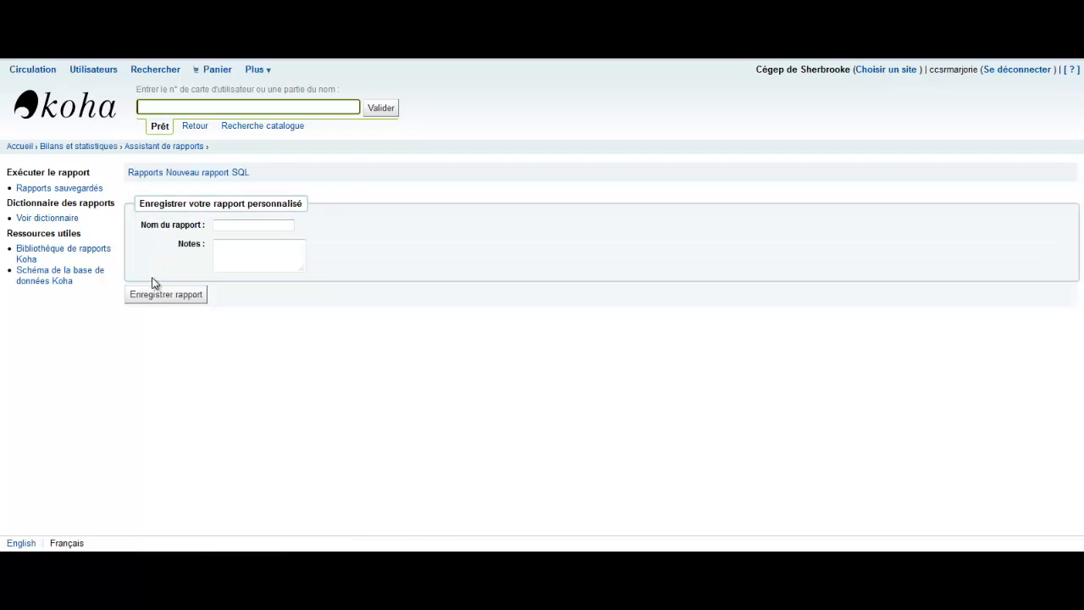
pyautogui.click(251, 226)
pyautogui.write('test')
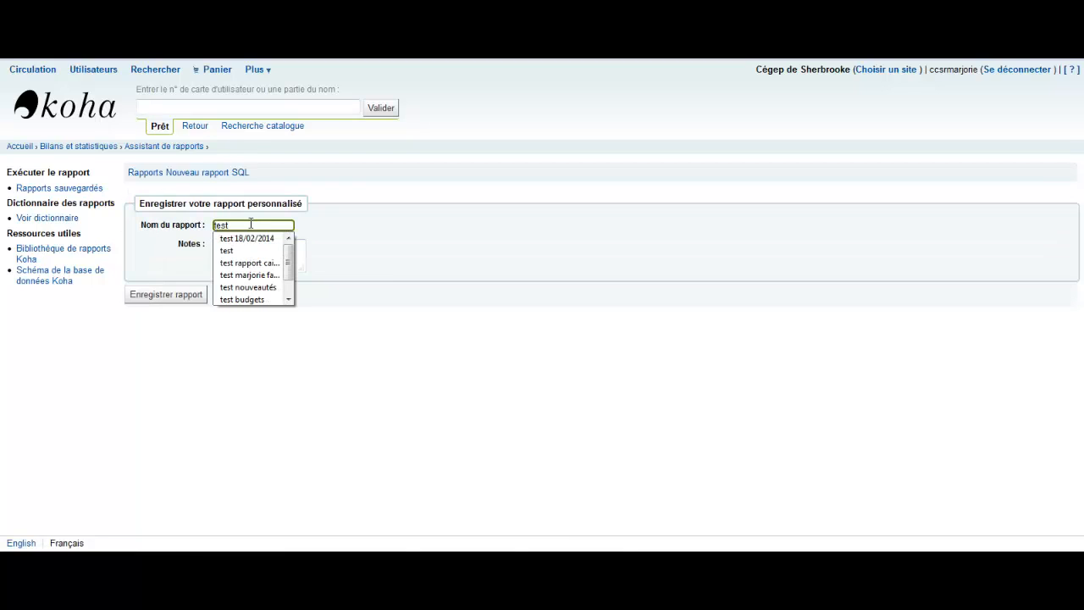
pyautogui.click(242, 254)
pyautogui.click(168, 297)
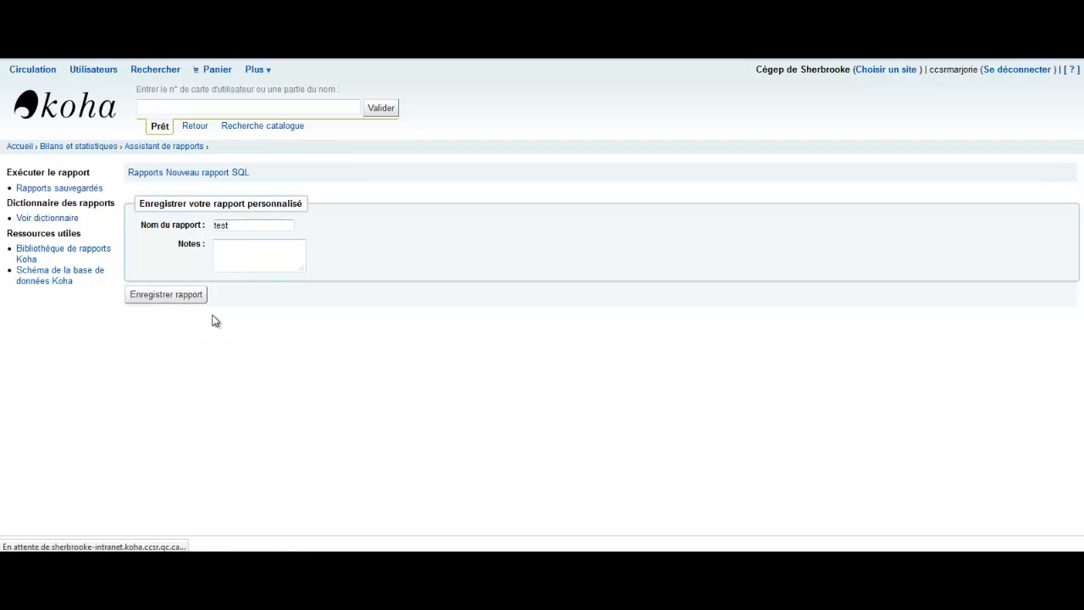
pyautogui.click(148, 232)
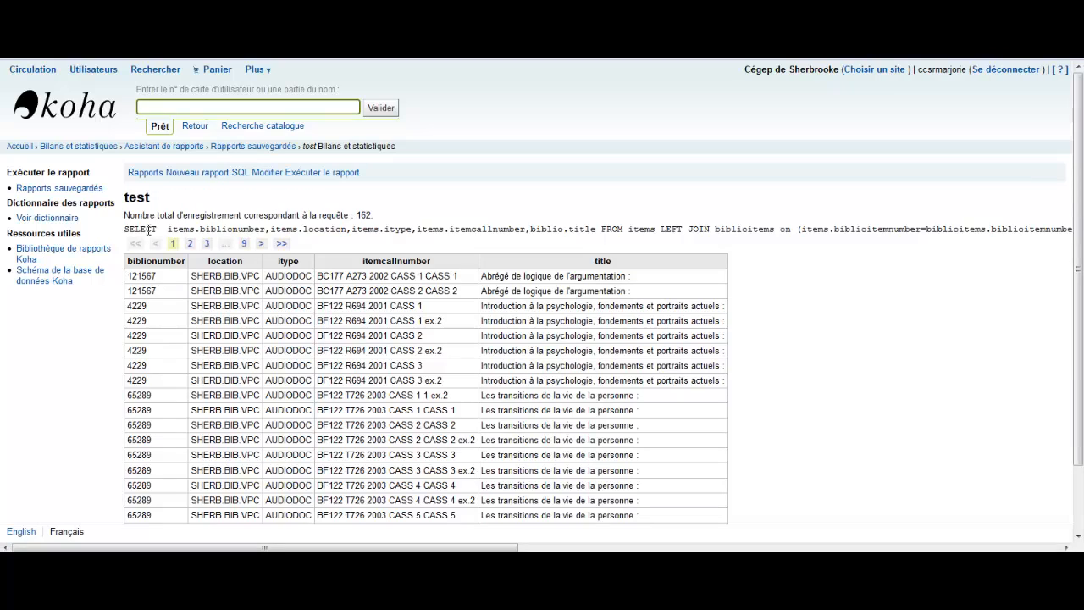
# Step: Examine the report's record count, location codes and first two result pages, and check the Table2Clipboard option for copying the table
pyautogui.doubleClick(363, 215)
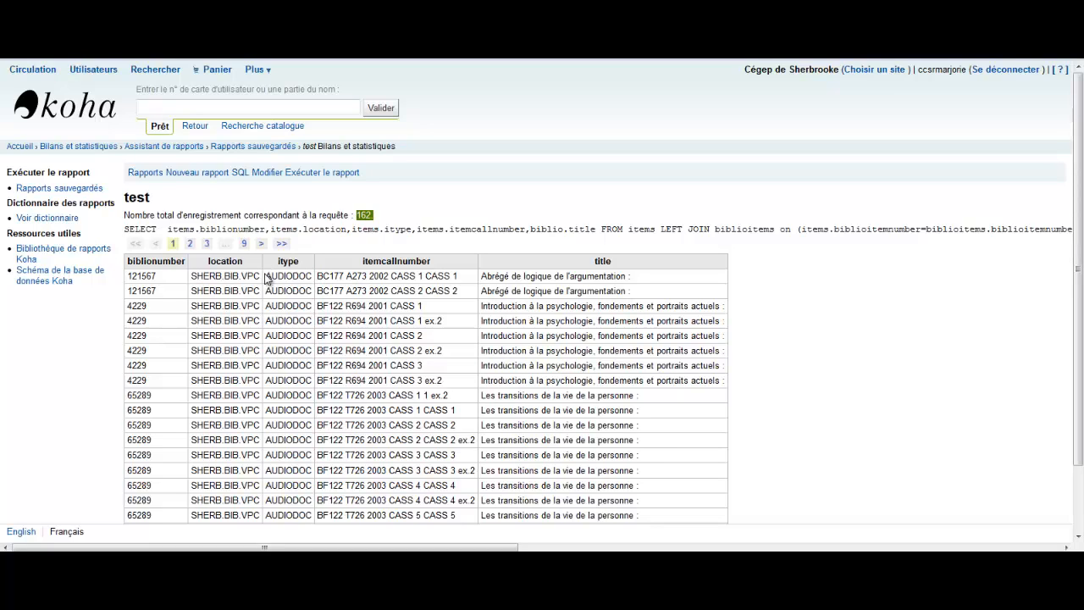
pyautogui.moveTo(266, 276); pyautogui.dragTo(217, 279)
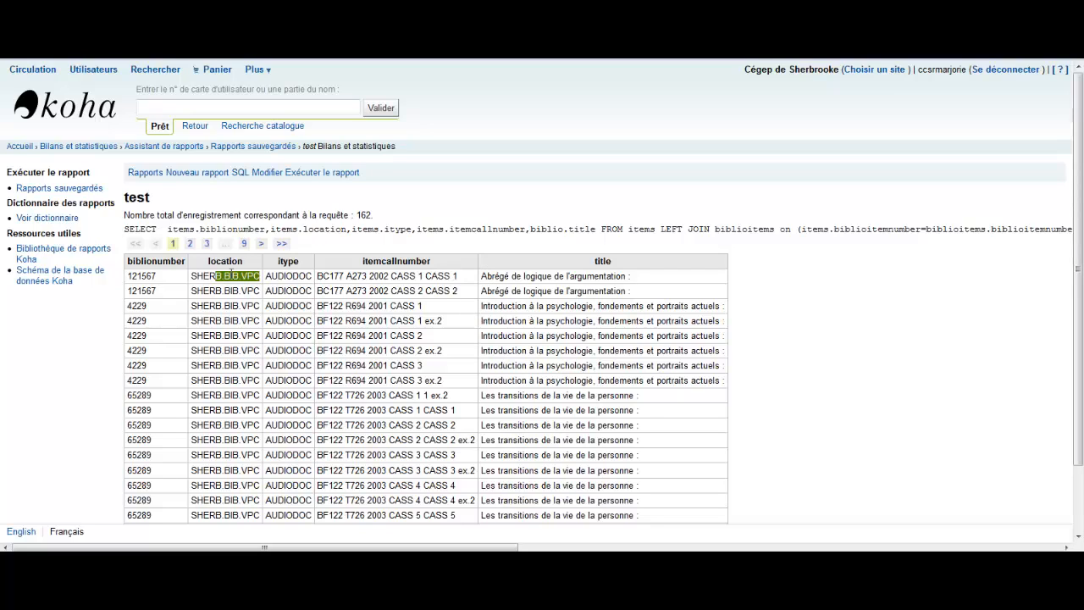
pyautogui.scroll(-2, 238, 322)
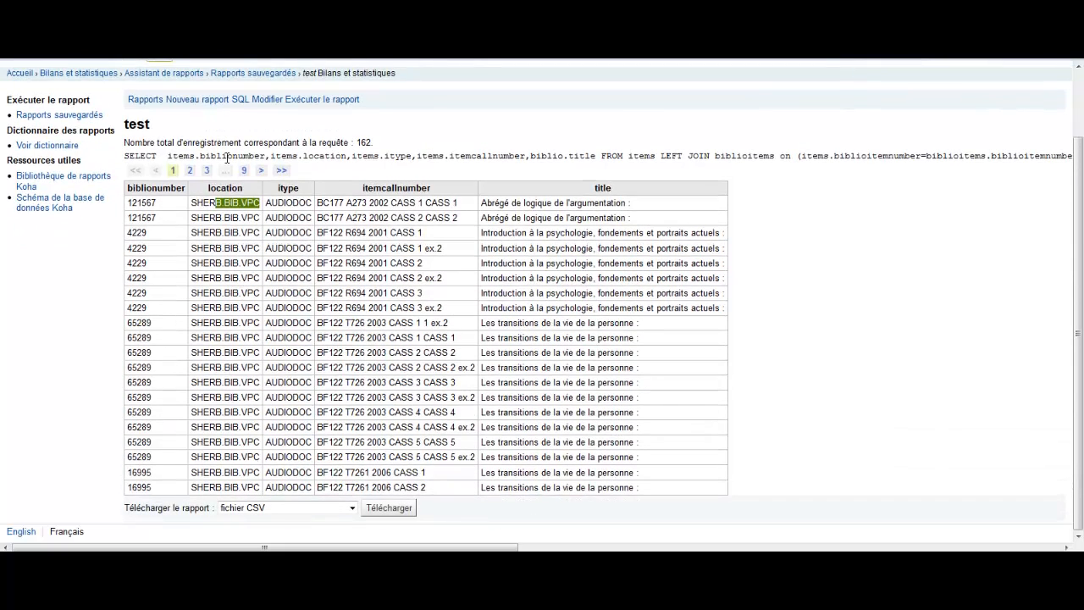
pyautogui.click(191, 171)
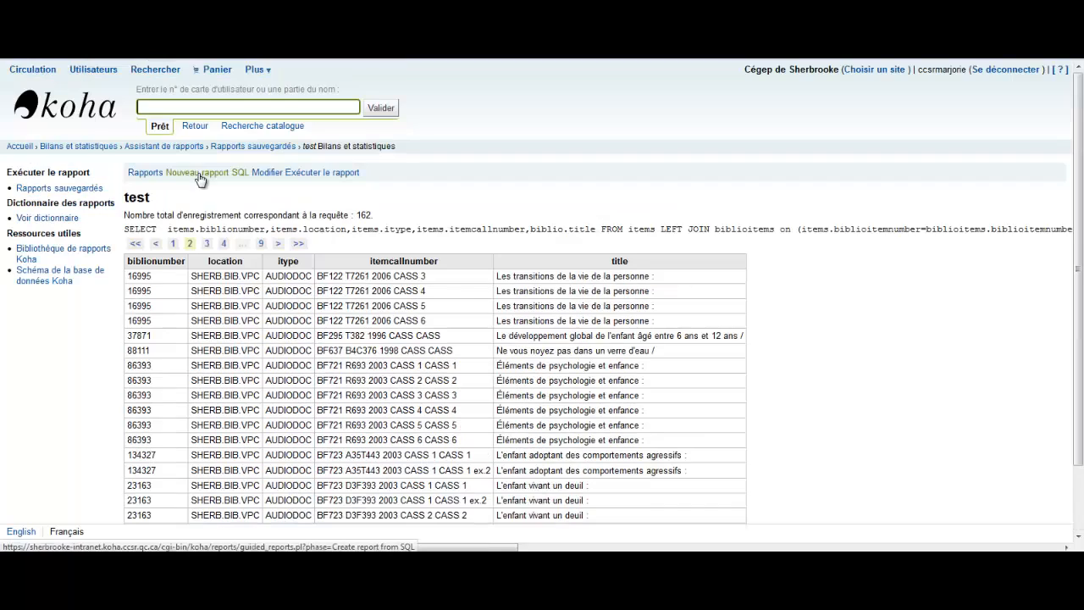
pyautogui.click(172, 244)
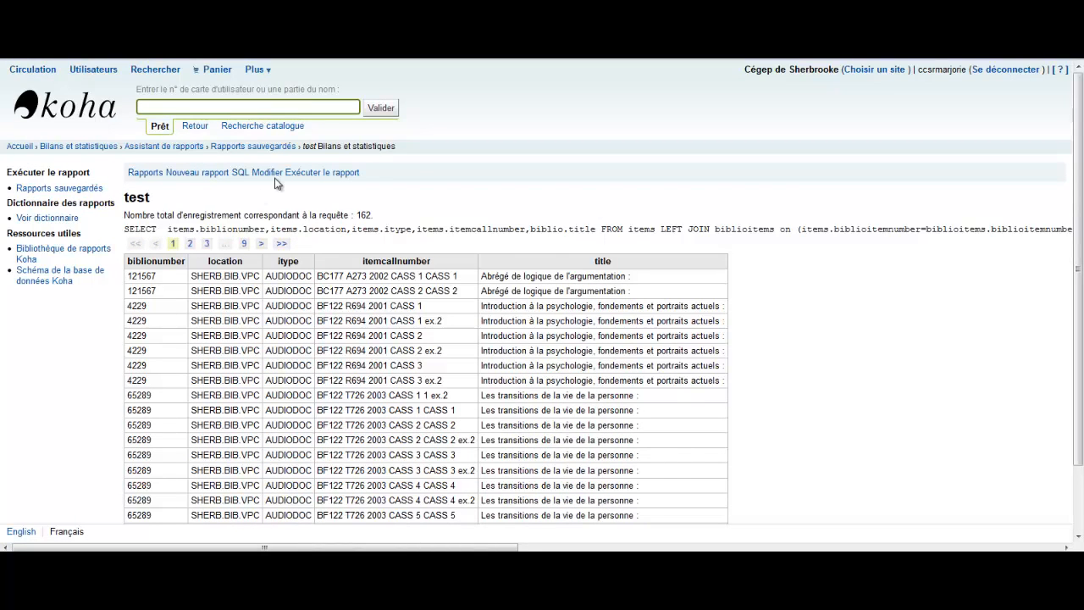
pyautogui.scroll(-1, 178, 343)
pyautogui.scroll(-1, 178, 343)
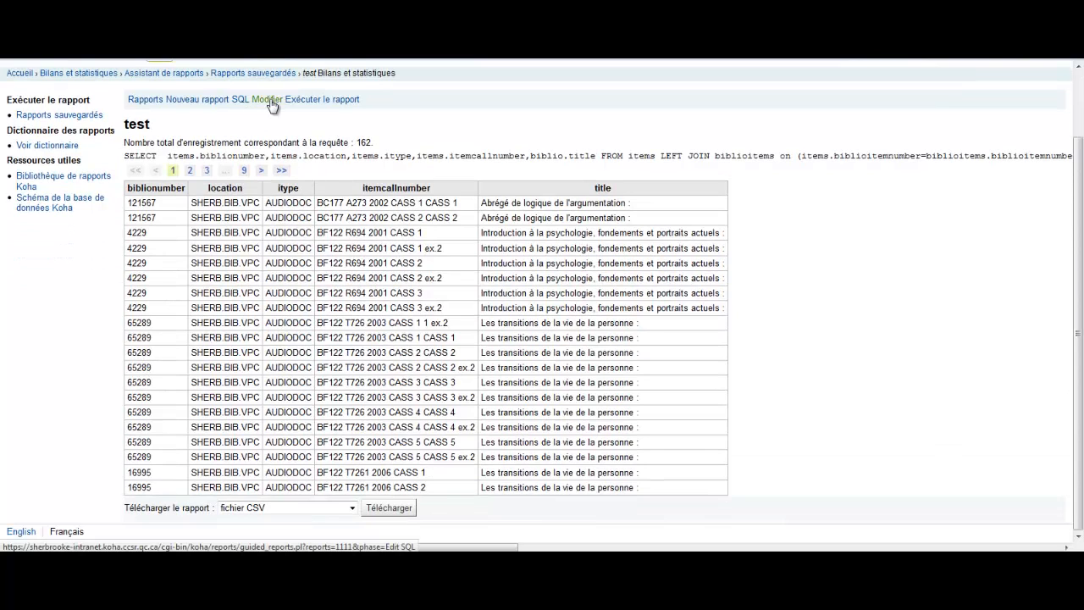
pyautogui.rightClick(291, 263)
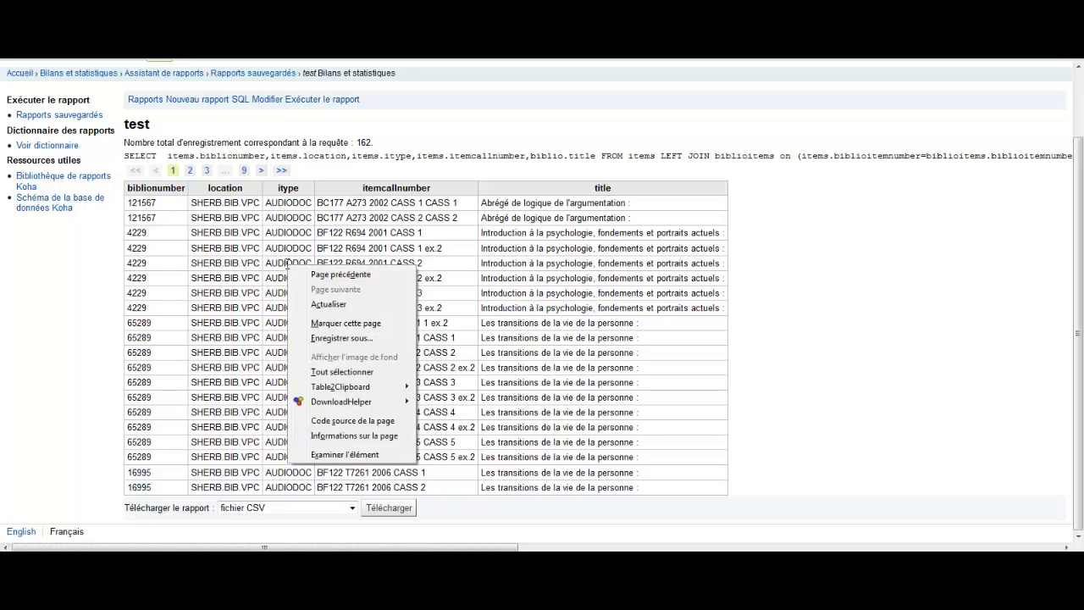
pyautogui.moveTo(322, 392)
pyautogui.click(342, 147)
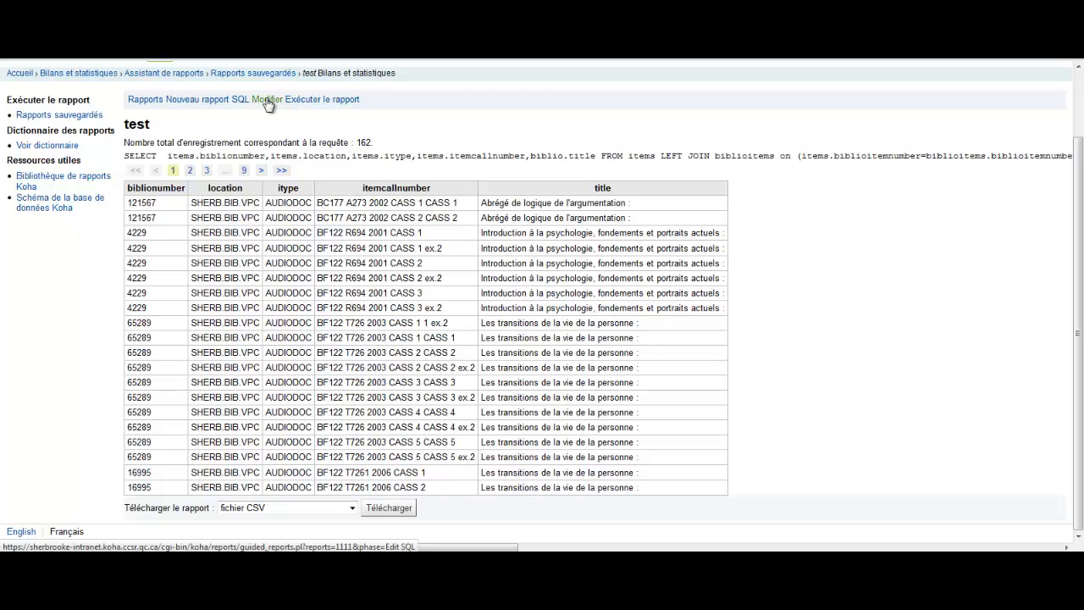
# Step: Add "limit 200" on a new line at the end of the report's SQL, update the query and run the report
pyautogui.click(267, 100)
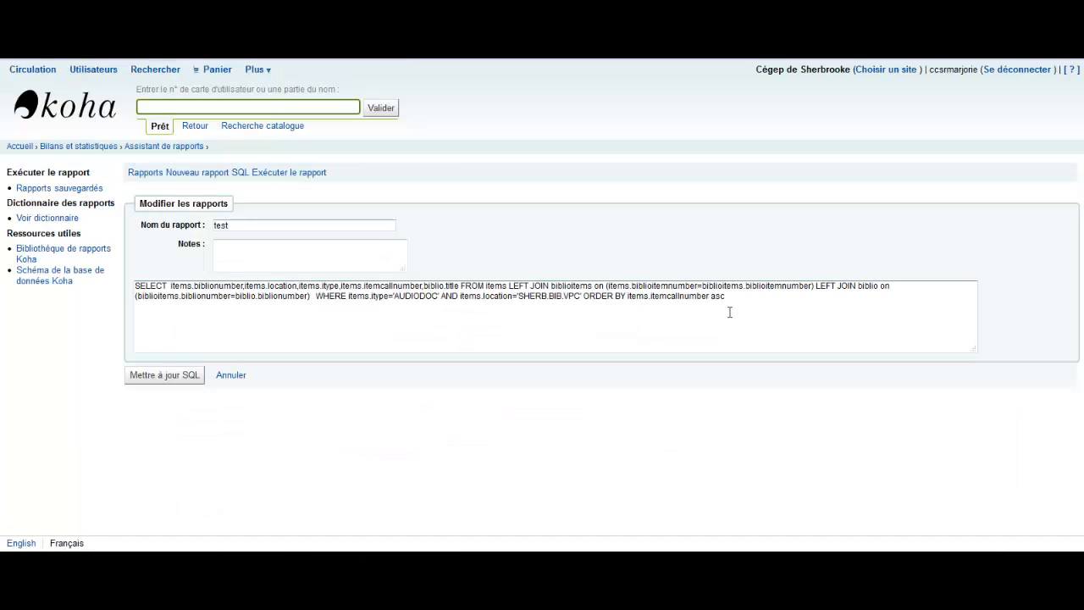
pyautogui.click(729, 296)
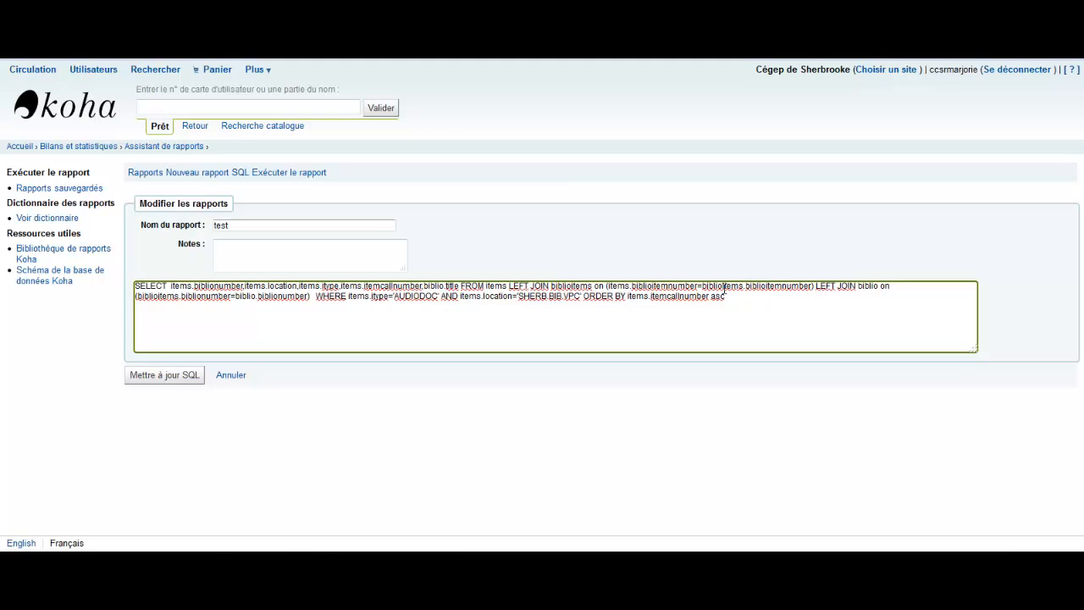
pyautogui.write('lionumber,it')
pyautogui.click(153, 373)
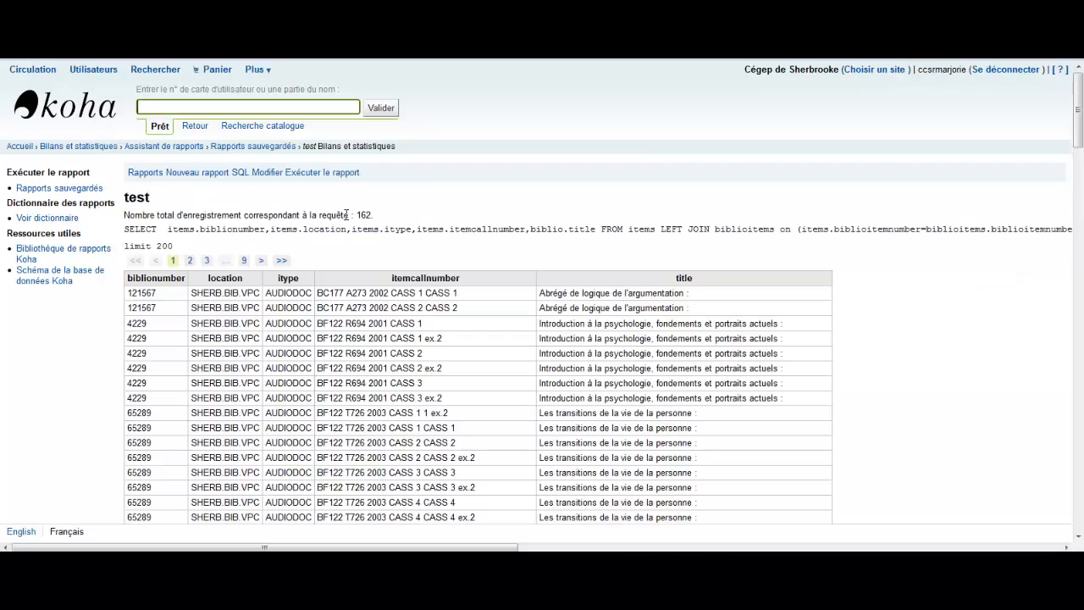
# Step: Look through the whole list of report results down to the download option and return to its beginning
pyautogui.scroll(-18, 219, 344)
pyautogui.scroll(-20, 218, 344)
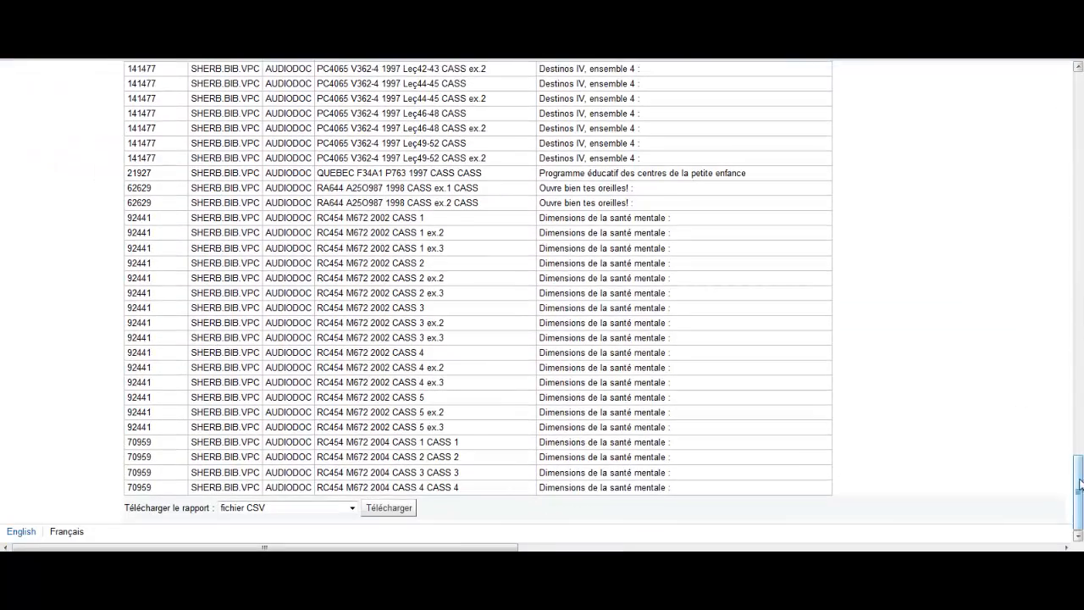
pyautogui.moveTo(1078, 482); pyautogui.dragTo(1081, 61)
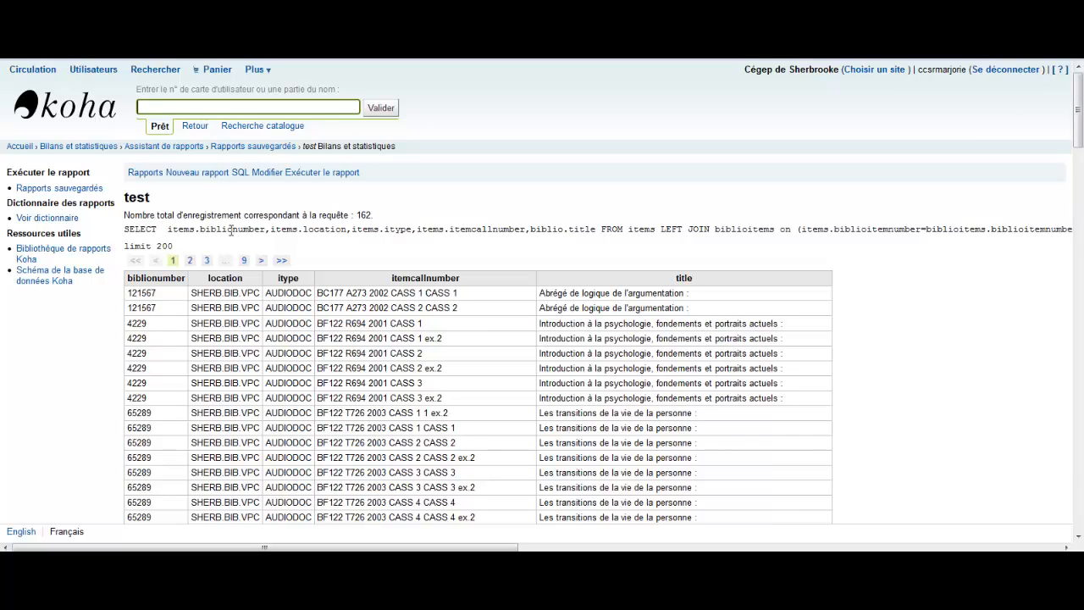
# Step: Examine the report's SQL statement: the selected columns, FROM table, joins, WHERE criteria and ORDER BY clause
pyautogui.moveTo(253, 230); pyautogui.dragTo(227, 230)
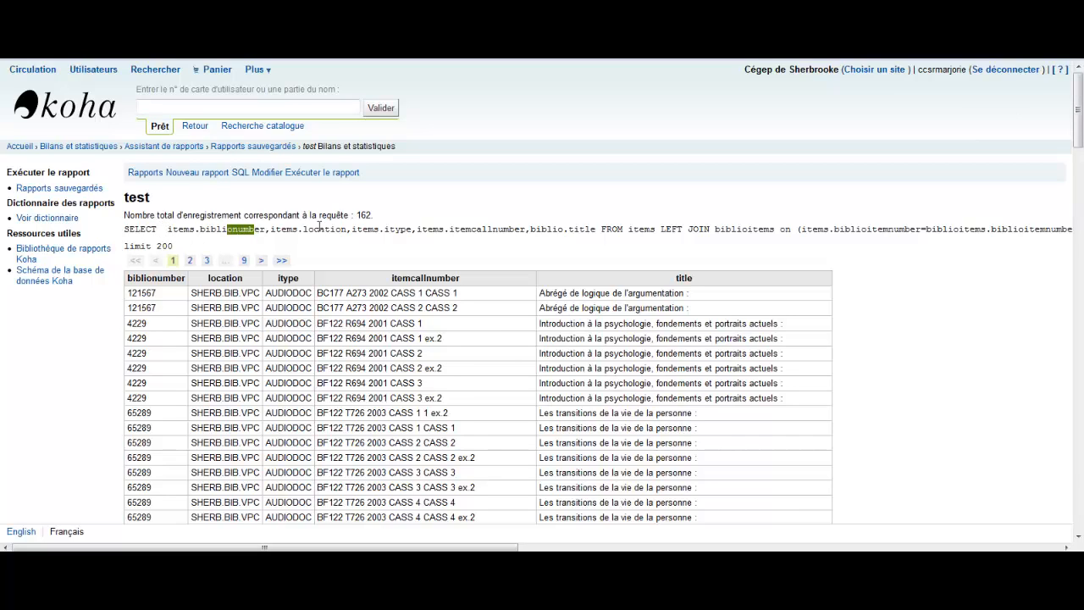
pyautogui.moveTo(318, 228); pyautogui.dragTo(492, 228)
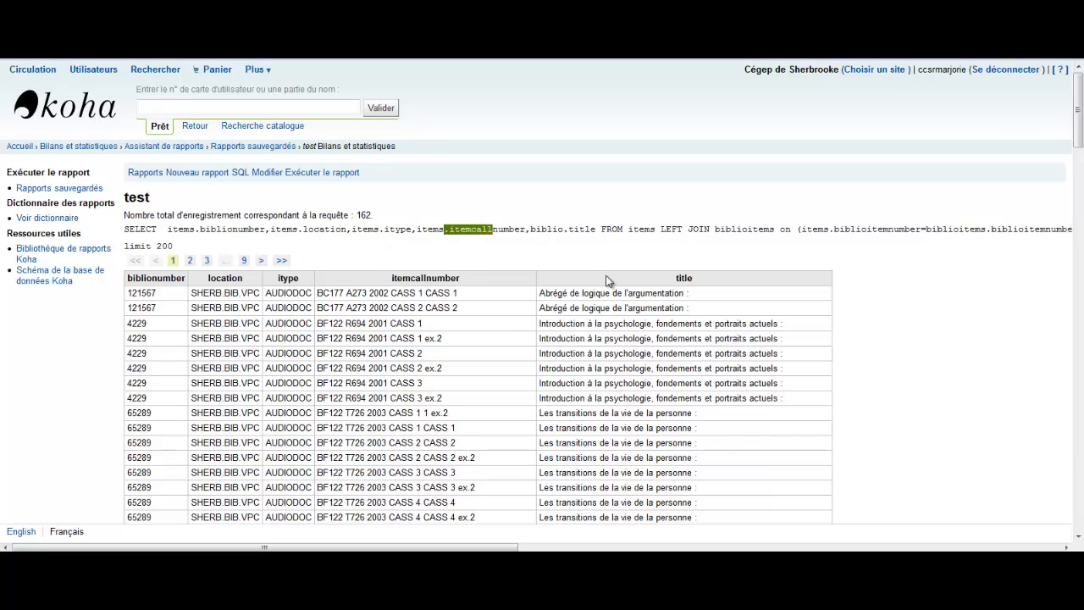
pyautogui.click(611, 229)
pyautogui.moveTo(627, 229); pyautogui.dragTo(658, 229)
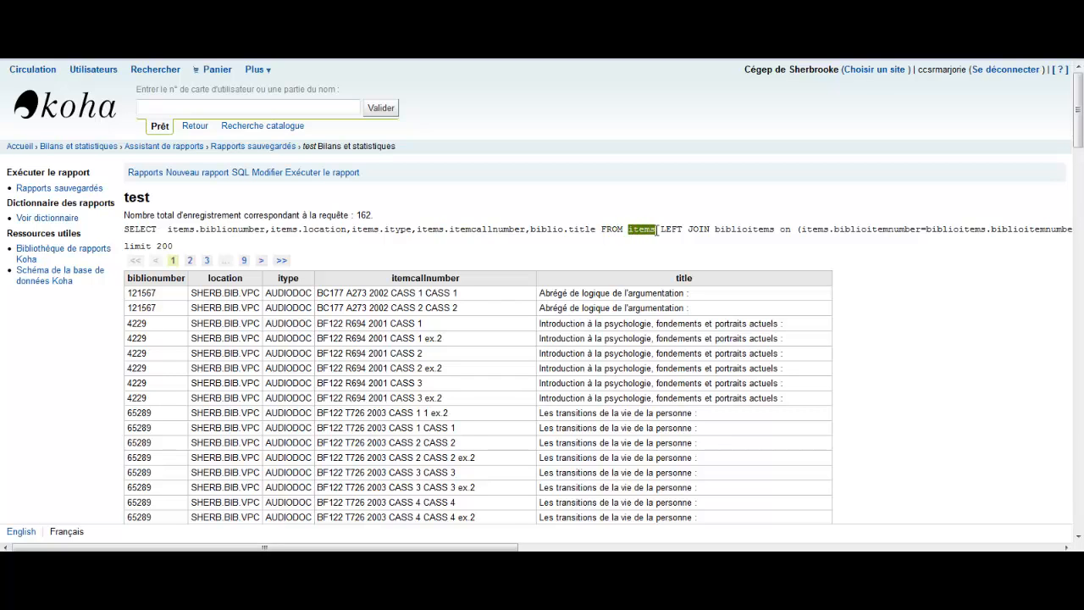
pyautogui.moveTo(483, 547); pyautogui.dragTo(854, 536)
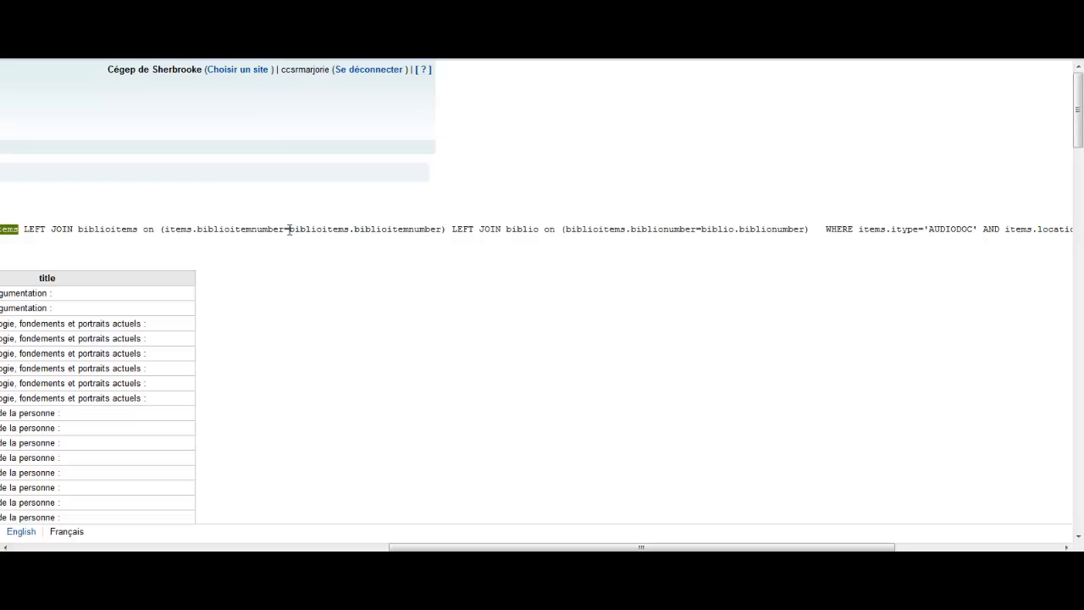
pyautogui.moveTo(499, 546); pyautogui.dragTo(698, 542)
pyautogui.moveTo(788, 536); pyautogui.dragTo(767, 531)
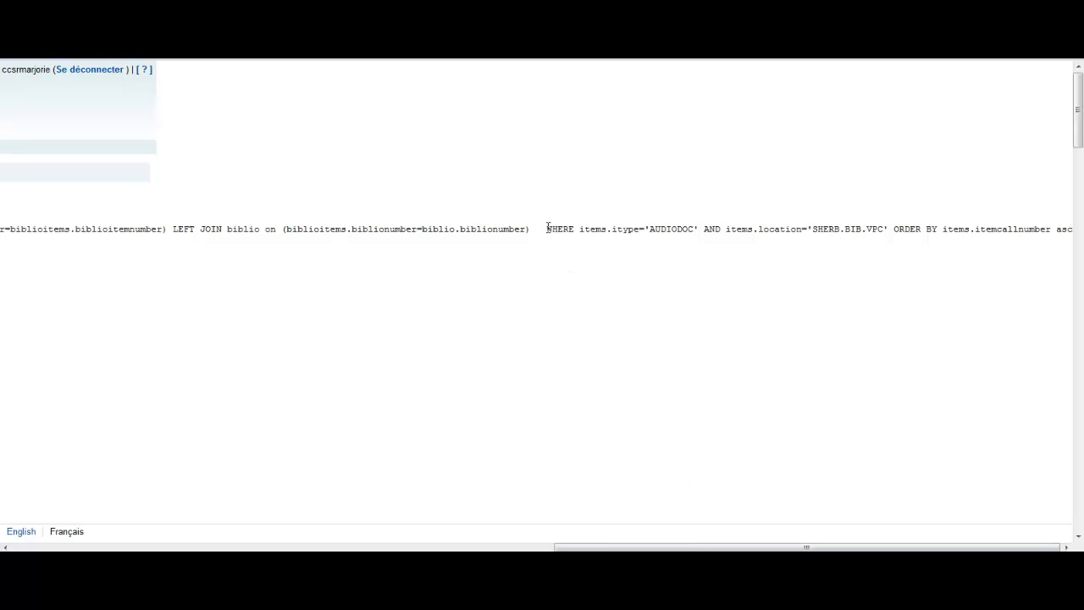
pyautogui.moveTo(654, 230); pyautogui.dragTo(697, 230)
pyautogui.moveTo(894, 229); pyautogui.dragTo(940, 232)
pyautogui.moveTo(997, 230); pyautogui.dragTo(1049, 229)
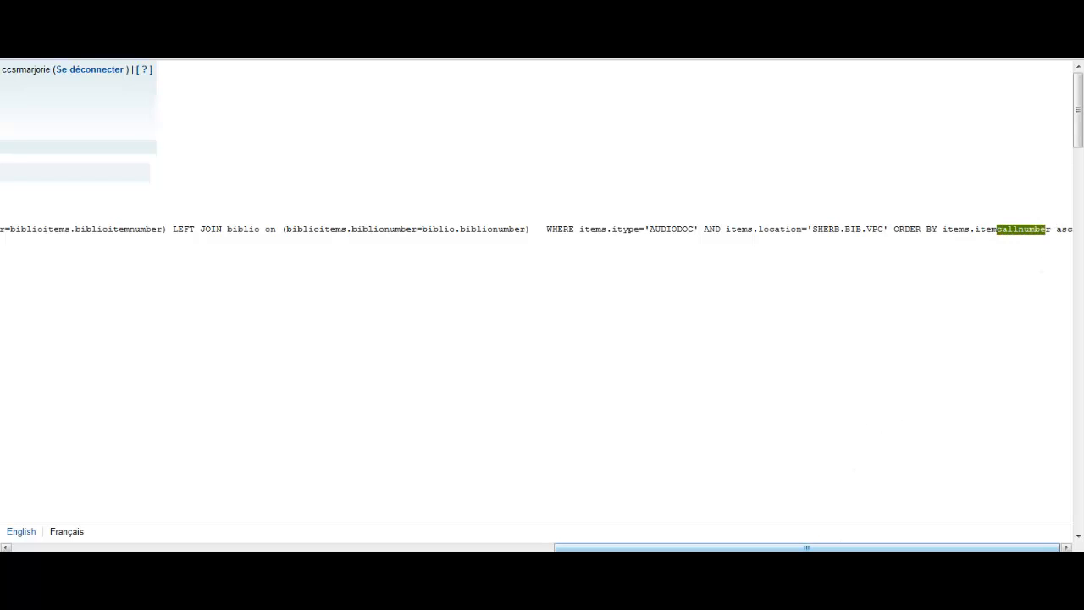
pyautogui.moveTo(801, 549); pyautogui.dragTo(219, 549)
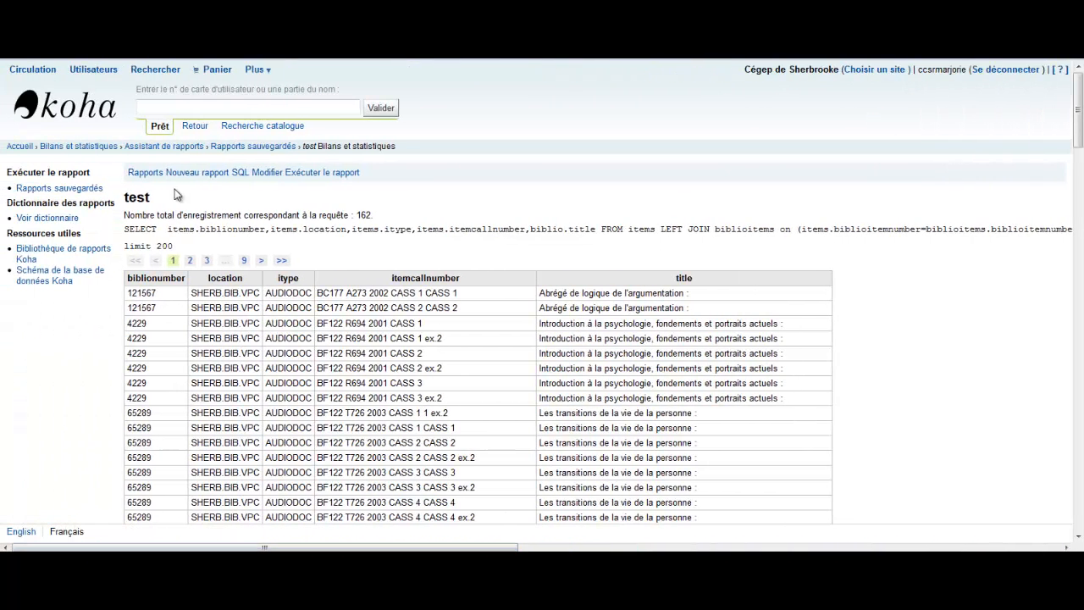